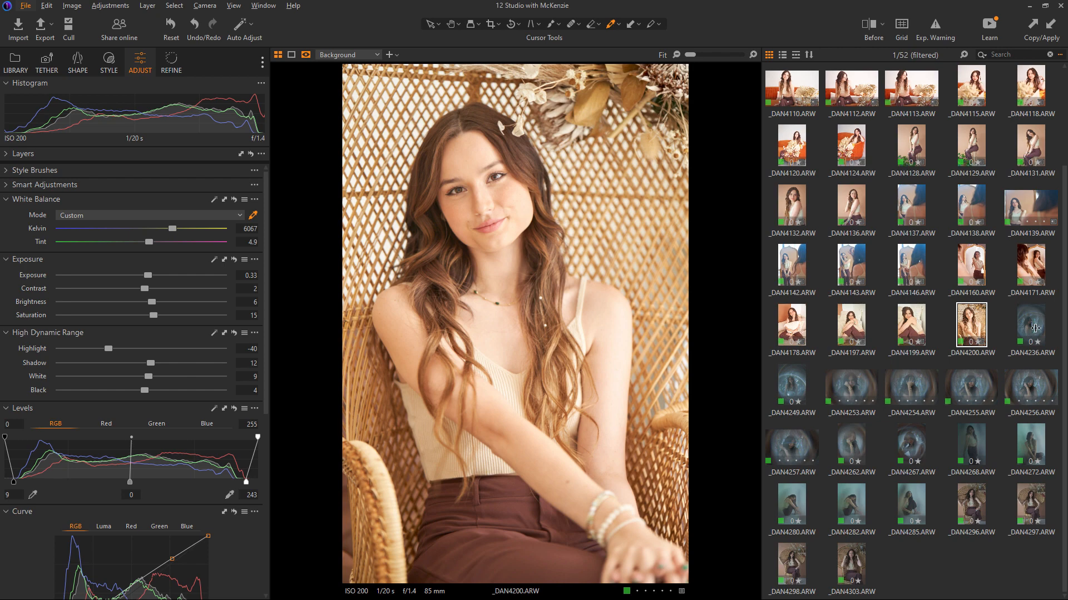
- Open _DAN4236.ARW, auto-correct its white balance and fine-tune the temperature to 5895 Kelvin
{"action": "left_click", "coordinate": [1035, 331]}
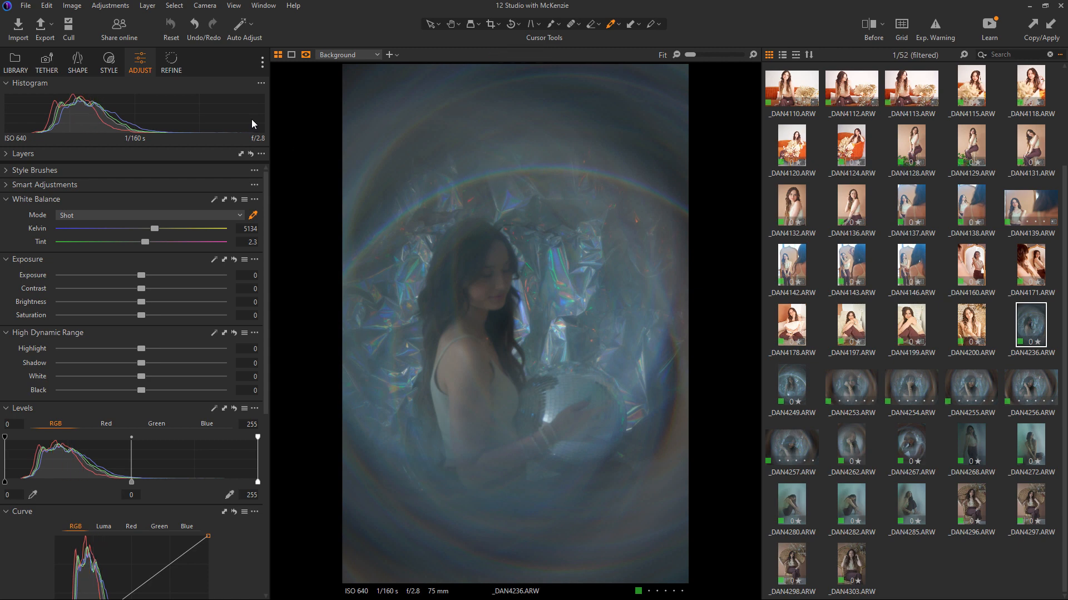
{"action": "left_click", "coordinate": [214, 200]}
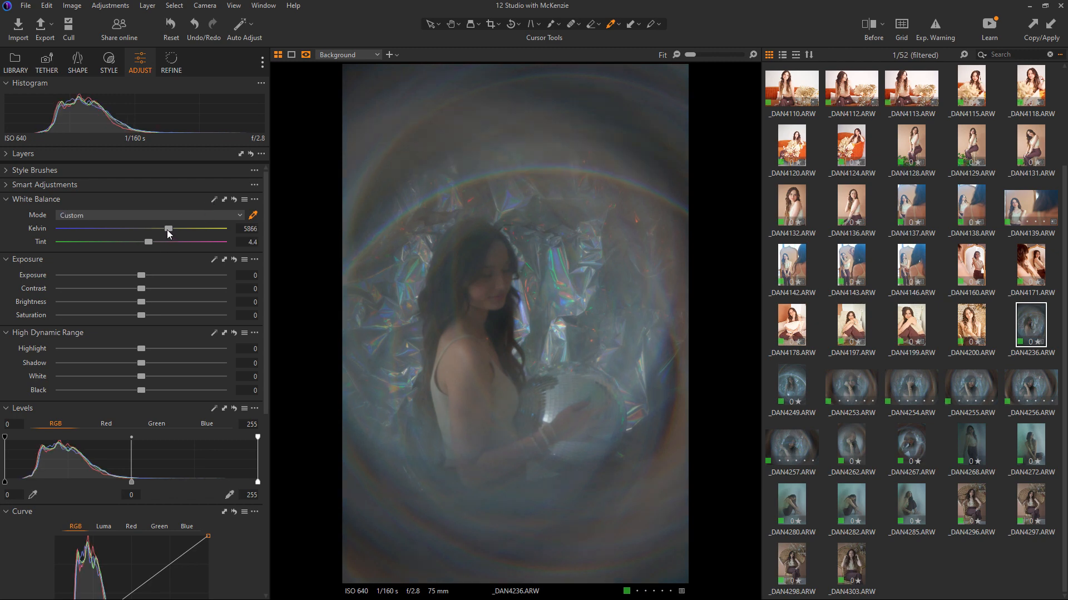
{"action": "left_click_drag", "start_coordinate": [168, 229], "coordinate": [169, 229]}
- Set exposure to 0.6, contrast 4, brightness 2, saturation 17, highlight -22, shadow 5, white 12 and black 16
{"action": "mouse_move", "coordinate": [142, 275]}
{"action": "left_mouse_down"}
{"action": "mouse_move", "coordinate": [153, 270]}
{"action": "mouse_move", "coordinate": [148, 288]}
{"action": "mouse_move", "coordinate": [156, 272]}
{"action": "left_mouse_up"}
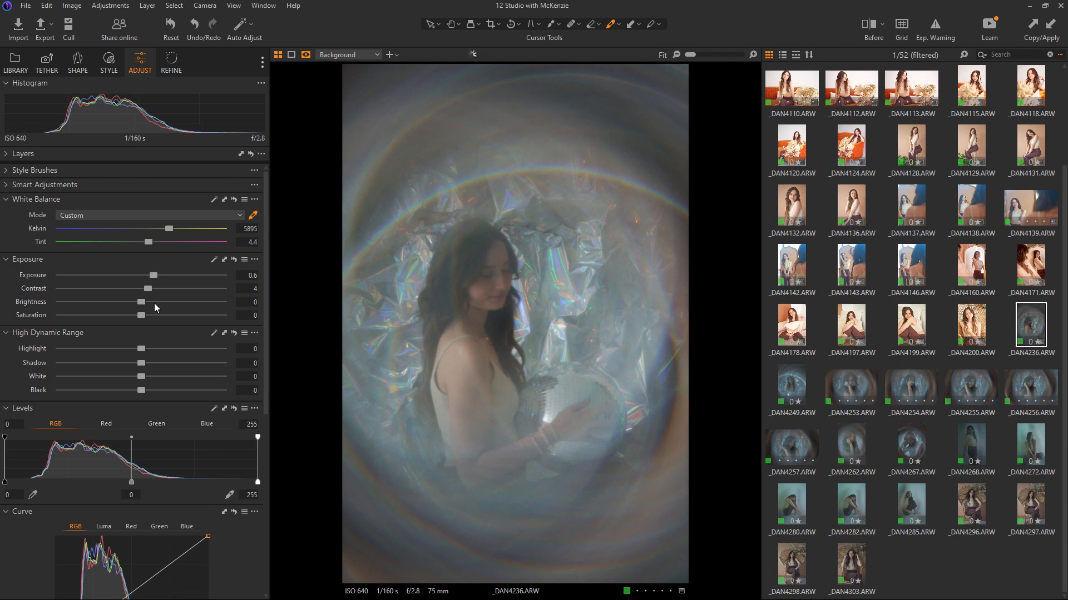
{"action": "left_click_drag", "start_coordinate": [143, 315], "coordinate": [151, 295]}
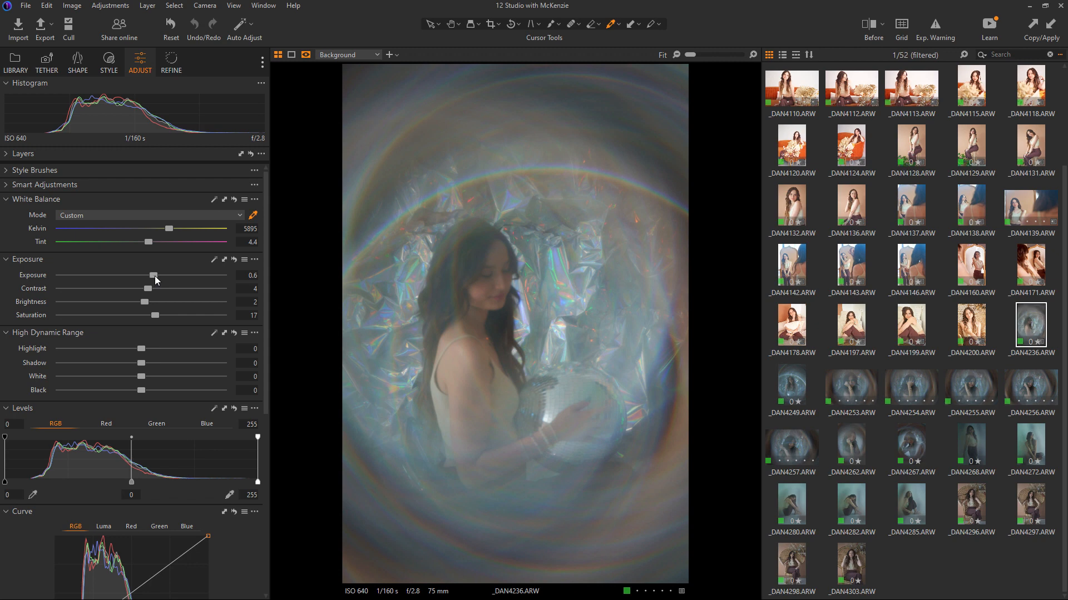
{"action": "mouse_move", "coordinate": [141, 377]}
{"action": "left_mouse_down"}
{"action": "mouse_move", "coordinate": [151, 370]}
{"action": "mouse_move", "coordinate": [146, 390]}
{"action": "left_mouse_up"}
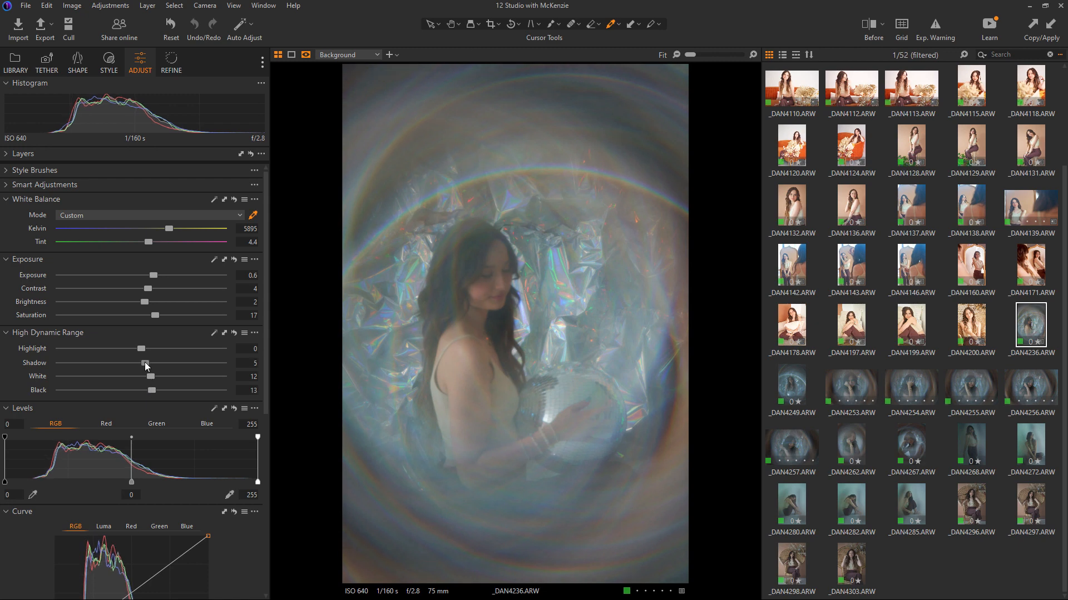
{"action": "left_click_drag", "start_coordinate": [141, 363], "coordinate": [121, 350]}
{"action": "left_click_drag", "start_coordinate": [152, 391], "coordinate": [154, 391]}
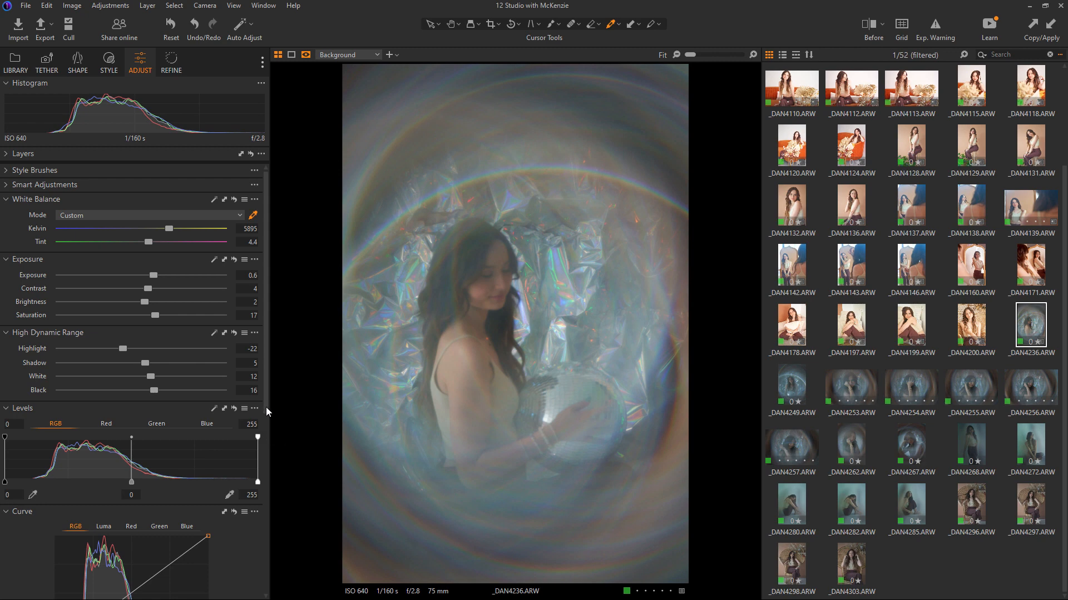
- Tighten the RGB levels by setting the shadow input to 13 and the highlight input to 210
{"action": "left_click_drag", "start_coordinate": [266, 409], "coordinate": [219, 439]}
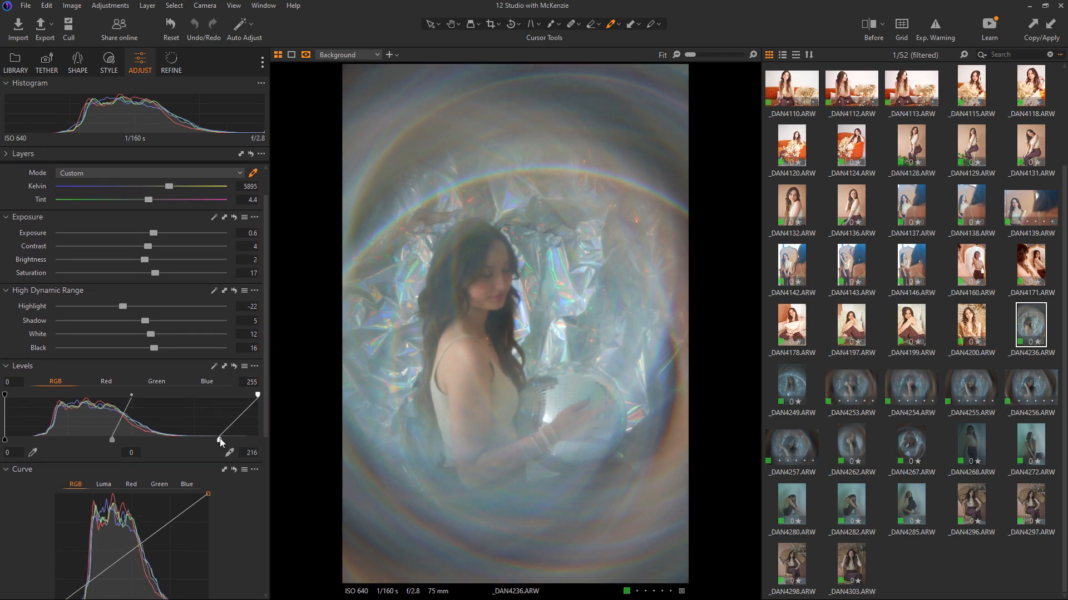
{"action": "left_click_drag", "start_coordinate": [5, 440], "coordinate": [18, 440]}
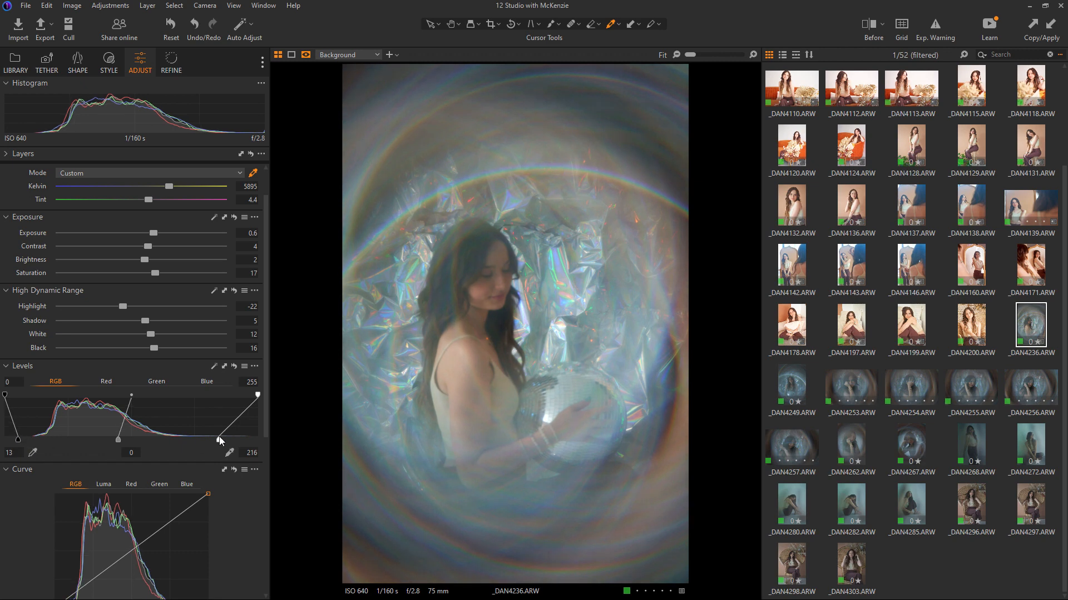
{"action": "left_click_drag", "start_coordinate": [219, 440], "coordinate": [212, 440]}
- Lift the RGB curve with an upper-tone point near input 180 and a lower-tone point near input 69, output 80
{"action": "left_click_drag", "start_coordinate": [265, 360], "coordinate": [267, 437]}
{"action": "left_click_drag", "start_coordinate": [163, 390], "coordinate": [163, 383]}
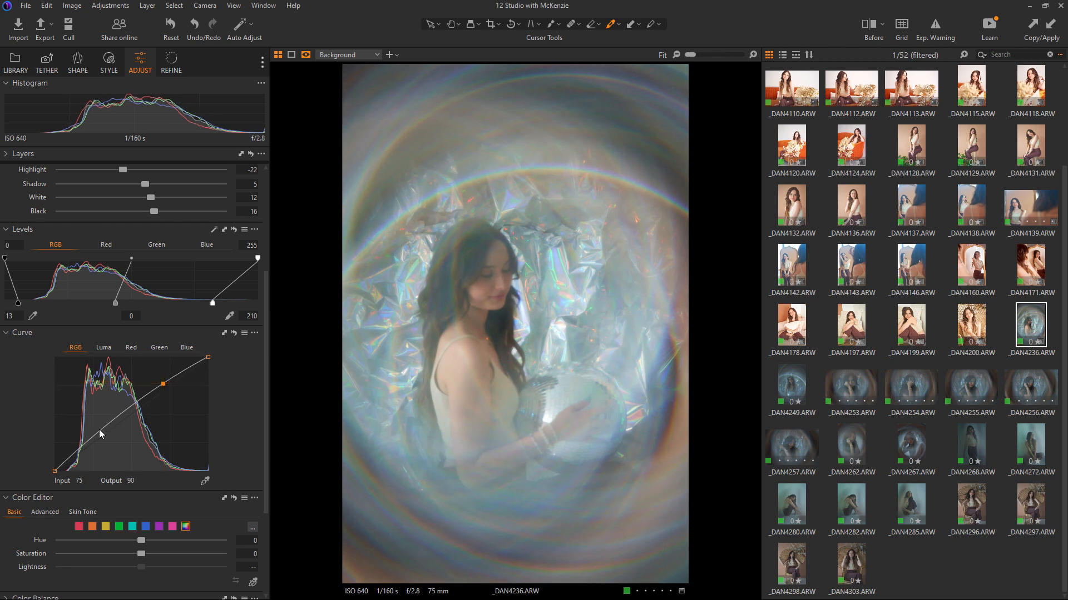
{"action": "left_click_drag", "start_coordinate": [97, 435], "coordinate": [96, 434]}
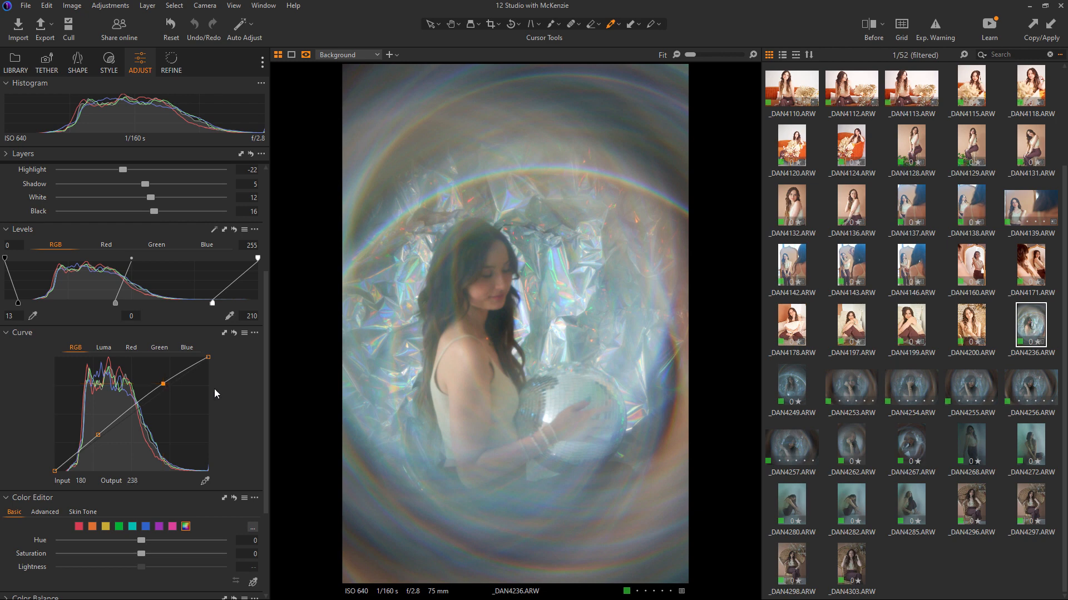
{"action": "left_click_drag", "start_coordinate": [97, 435], "coordinate": [96, 436]}
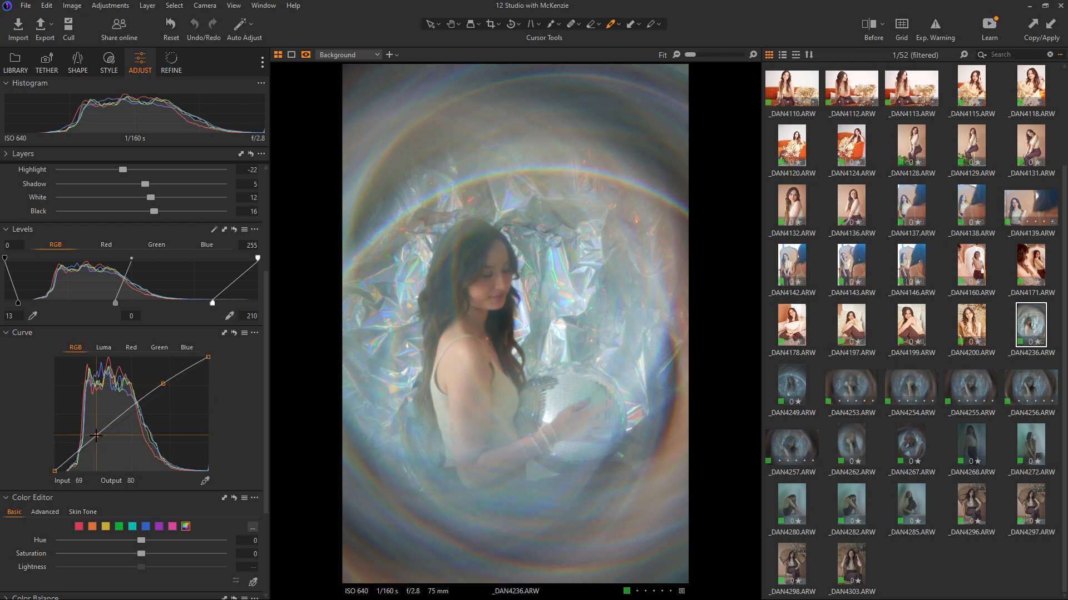
- Cool the photo's white balance to 5366 Kelvin, comparing it with _DAN4200.ARW along the way
{"action": "left_click_drag", "start_coordinate": [266, 448], "coordinate": [250, 322]}
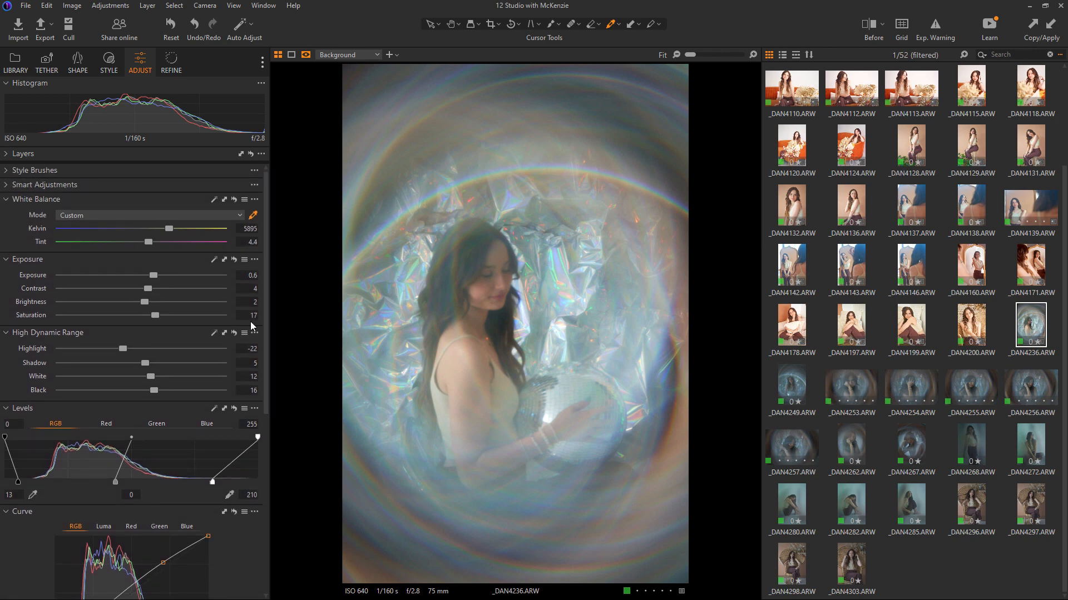
{"action": "mouse_move", "coordinate": [169, 229]}
{"action": "left_mouse_down"}
{"action": "mouse_move", "coordinate": [148, 230]}
{"action": "mouse_move", "coordinate": [169, 228]}
{"action": "mouse_move", "coordinate": [161, 234]}
{"action": "left_mouse_up"}
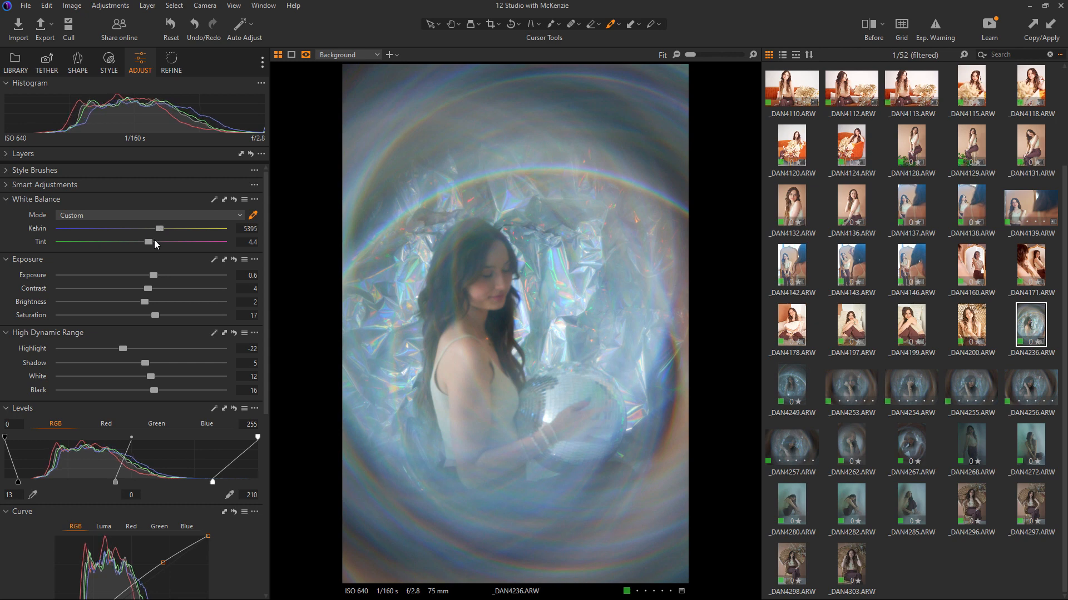
{"action": "left_click", "coordinate": [971, 323]}
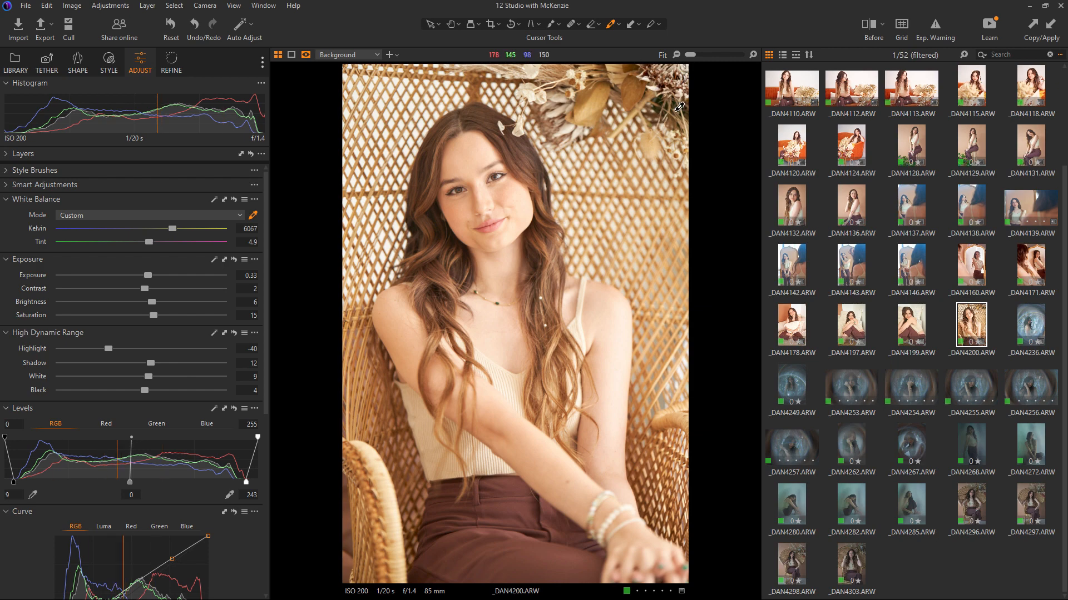
{"action": "key", "text": "Right"}
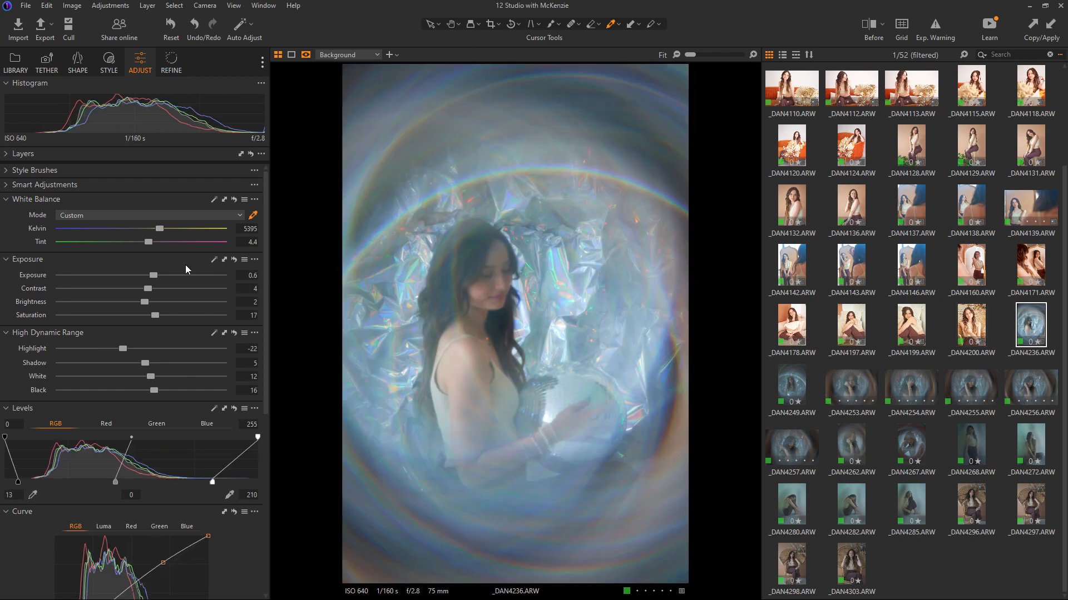
{"action": "mouse_move", "coordinate": [158, 229]}
{"action": "left_mouse_down"}
{"action": "mouse_move", "coordinate": [193, 229]}
{"action": "mouse_move", "coordinate": [159, 228]}
{"action": "left_mouse_up"}
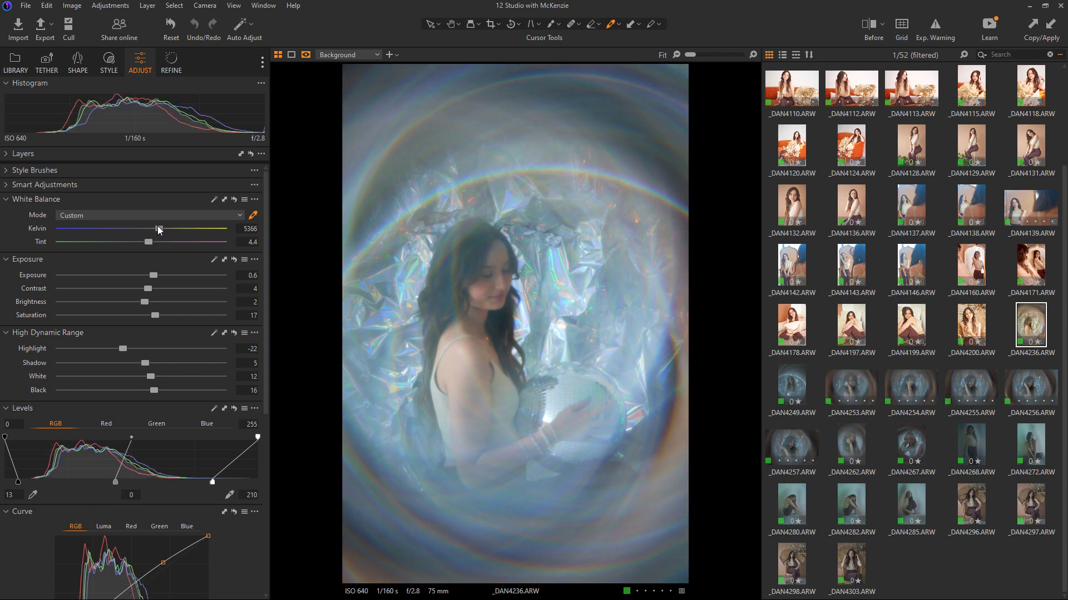
- Sample the photo's blue tones in the Color Editor and set their hue to 8.6, saturation 13.1 and lightness -5.4
{"action": "scroll", "coordinate": [264, 338], "scroll_direction": "down", "scroll_amount": 5}
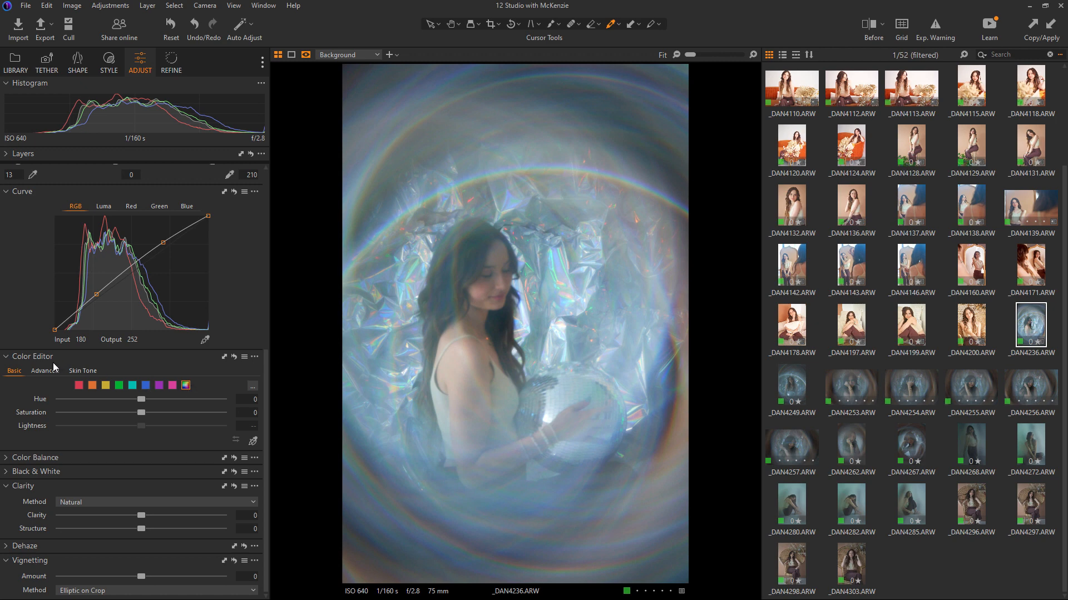
{"action": "left_click", "coordinate": [251, 442]}
{"action": "left_click", "coordinate": [407, 104]}
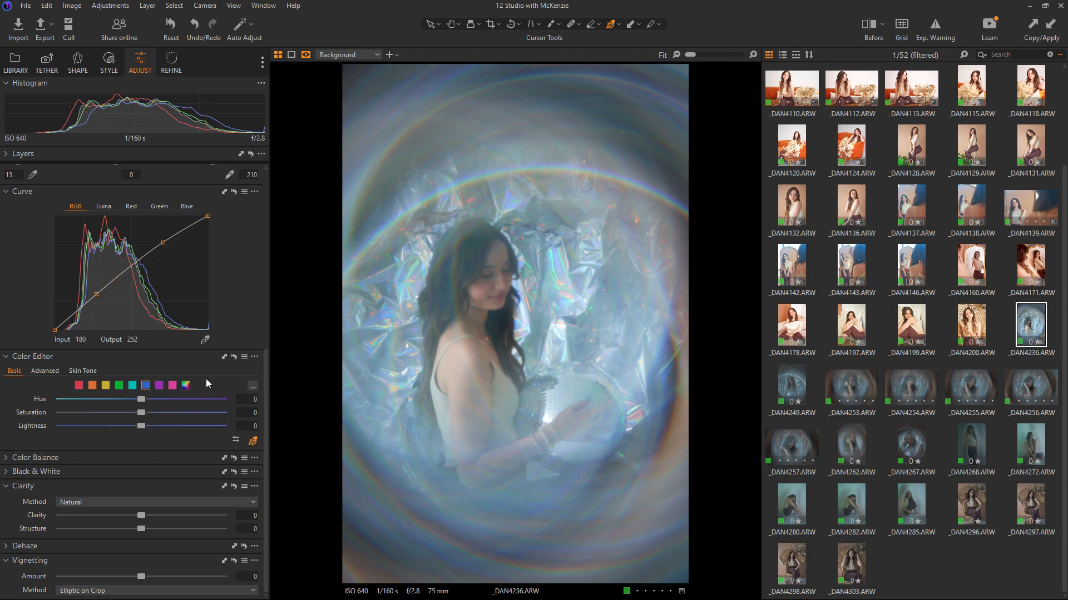
{"action": "mouse_move", "coordinate": [141, 399]}
{"action": "left_mouse_down"}
{"action": "mouse_move", "coordinate": [114, 400]}
{"action": "mouse_move", "coordinate": [165, 399]}
{"action": "mouse_move", "coordinate": [159, 425]}
{"action": "mouse_move", "coordinate": [126, 424]}
{"action": "mouse_move", "coordinate": [162, 413]}
{"action": "mouse_move", "coordinate": [166, 398]}
{"action": "mouse_move", "coordinate": [128, 430]}
{"action": "mouse_move", "coordinate": [155, 412]}
{"action": "left_mouse_up"}
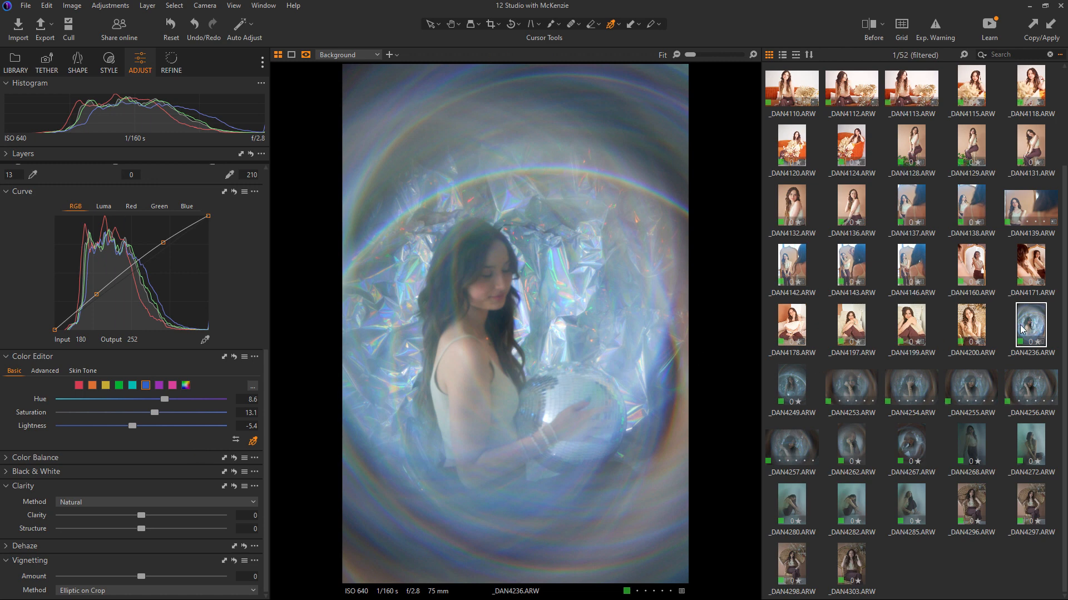
- Apply the adjustments of _DAN4236.ARW to the photos from _DAN4249.ARW through _DAN4267.ARW
{"action": "left_click", "coordinate": [807, 388]}
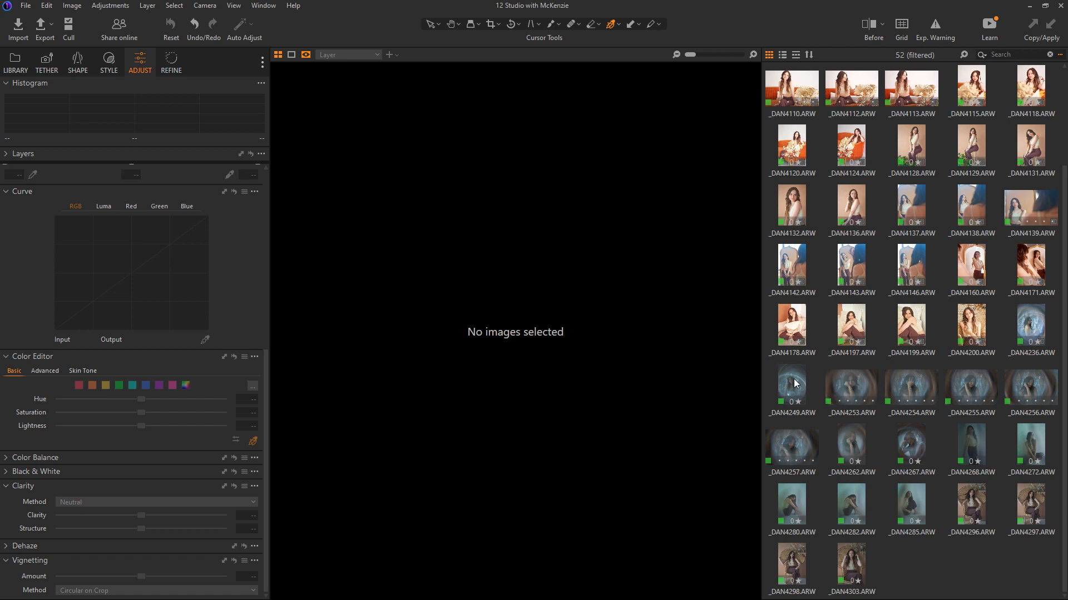
{"action": "left_click", "coordinate": [801, 385]}
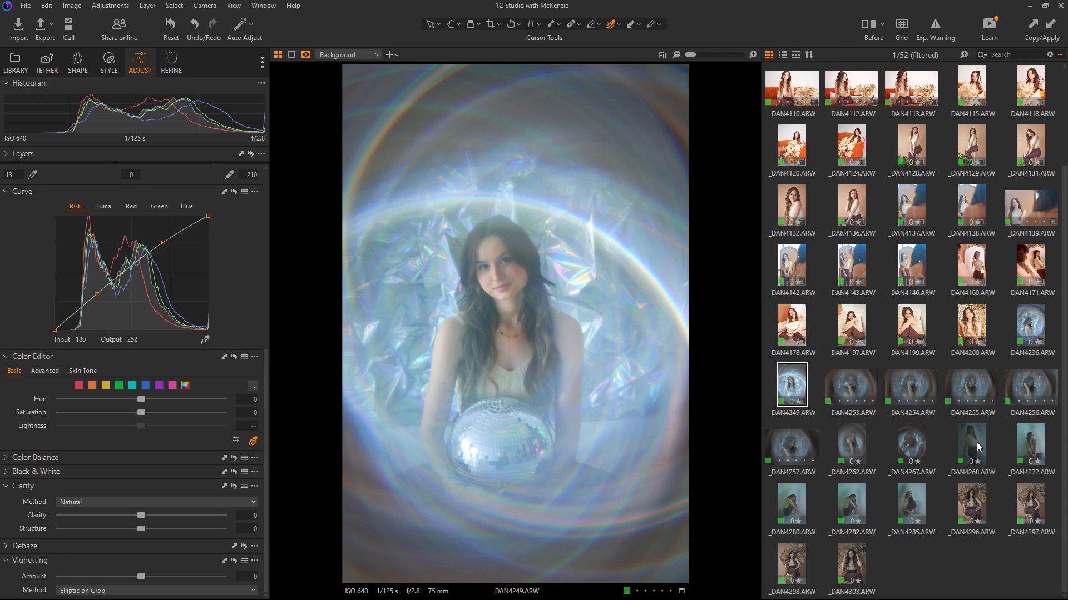
{"action": "left_click", "coordinate": [913, 444], "text": "shift"}
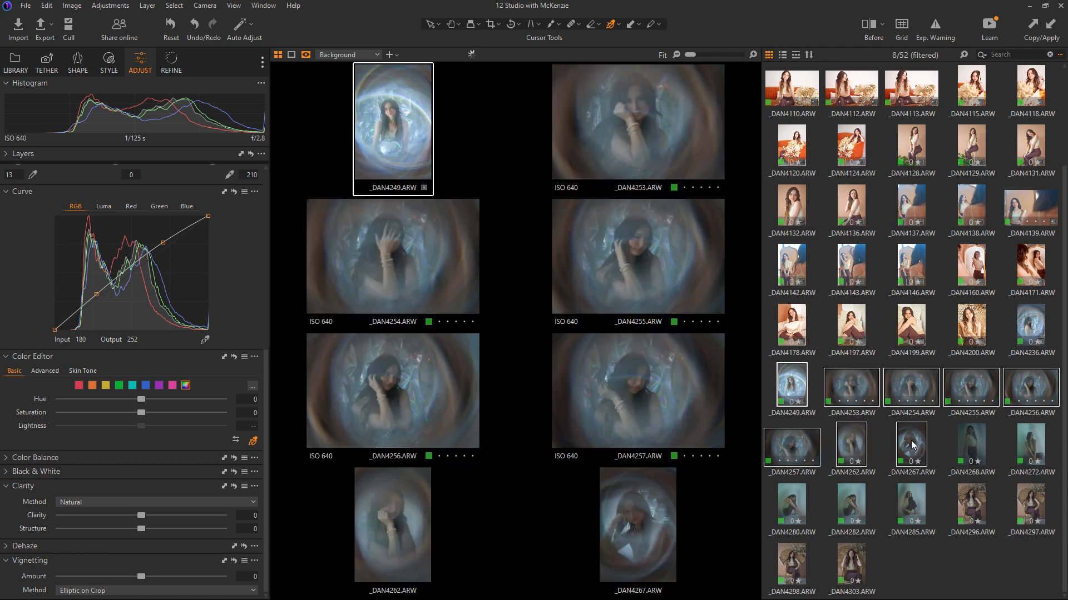
{"action": "key", "text": "ctrl+shift+v"}
- Review the pasted adjustments on each photo from _DAN4253.ARW through _DAN4262.ARW
{"action": "left_click", "coordinate": [851, 389]}
{"action": "left_click", "coordinate": [850, 386]}
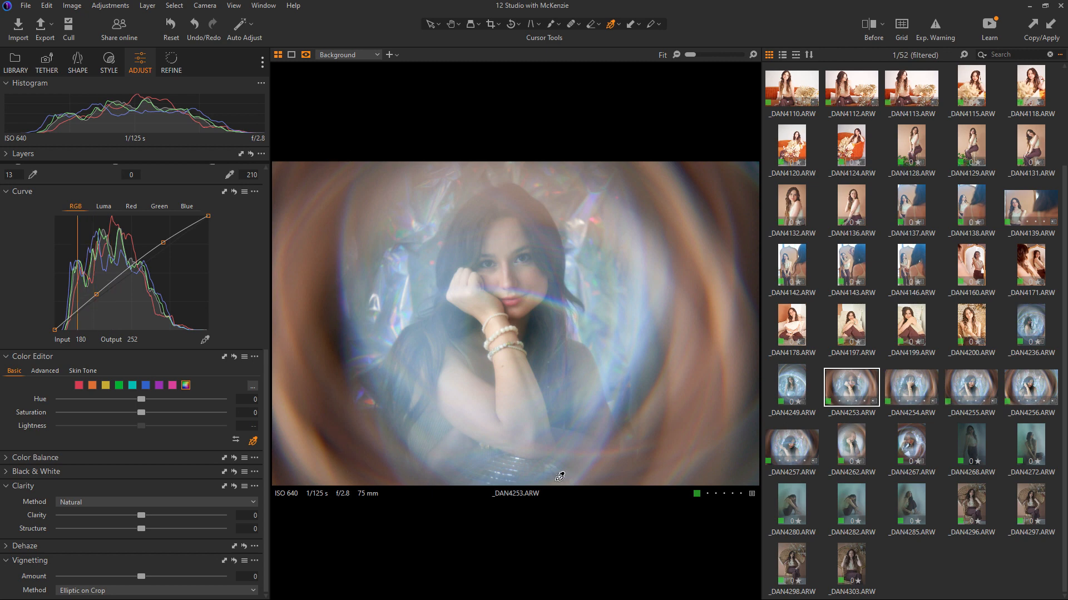
{"action": "left_click", "coordinate": [927, 390]}
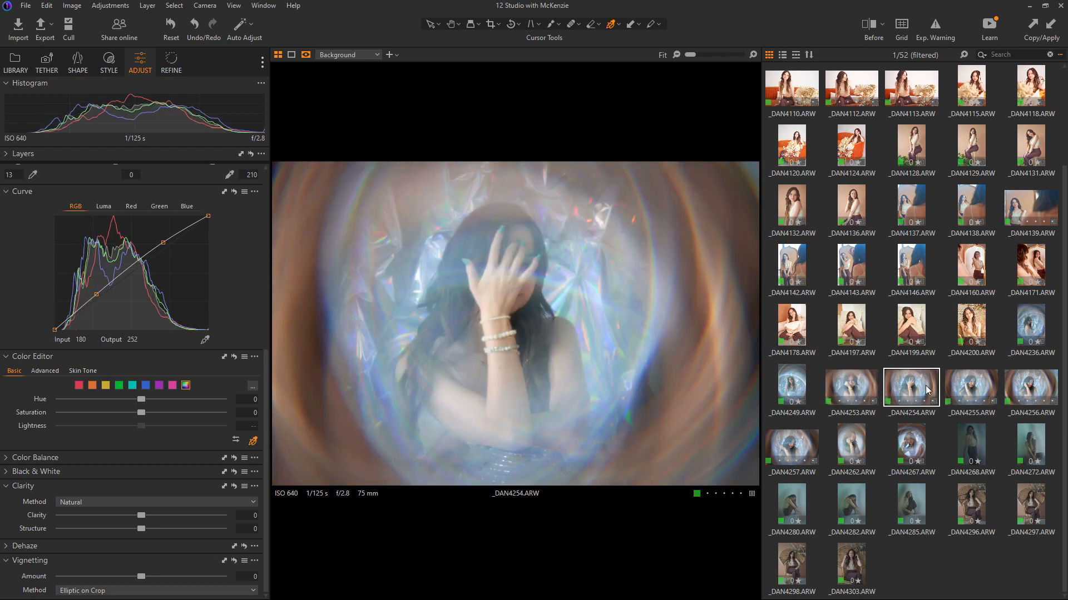
{"action": "left_click", "coordinate": [968, 387]}
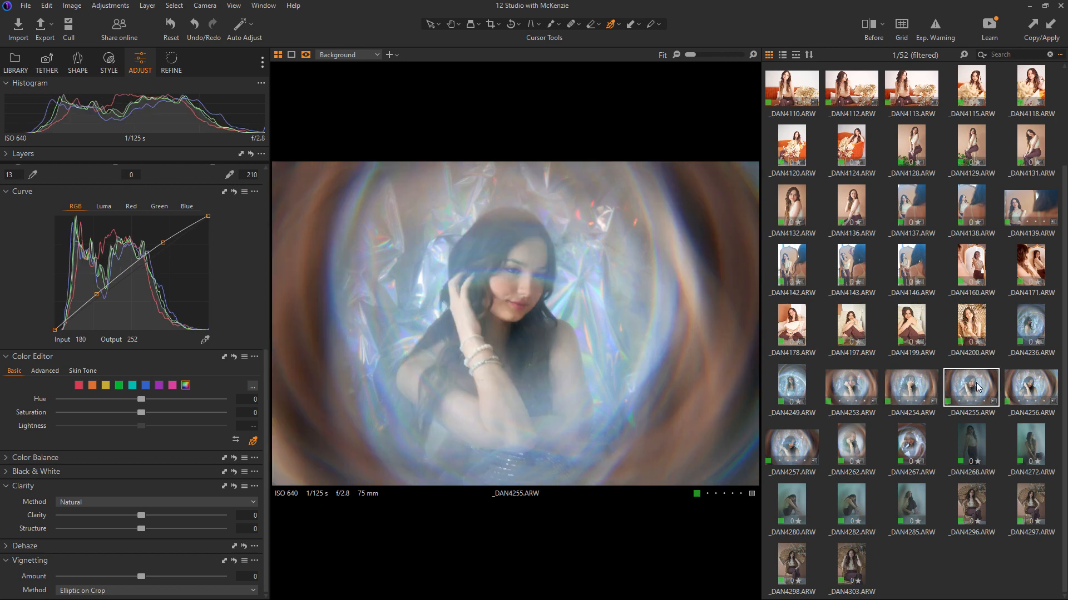
{"action": "left_click", "coordinate": [1027, 385]}
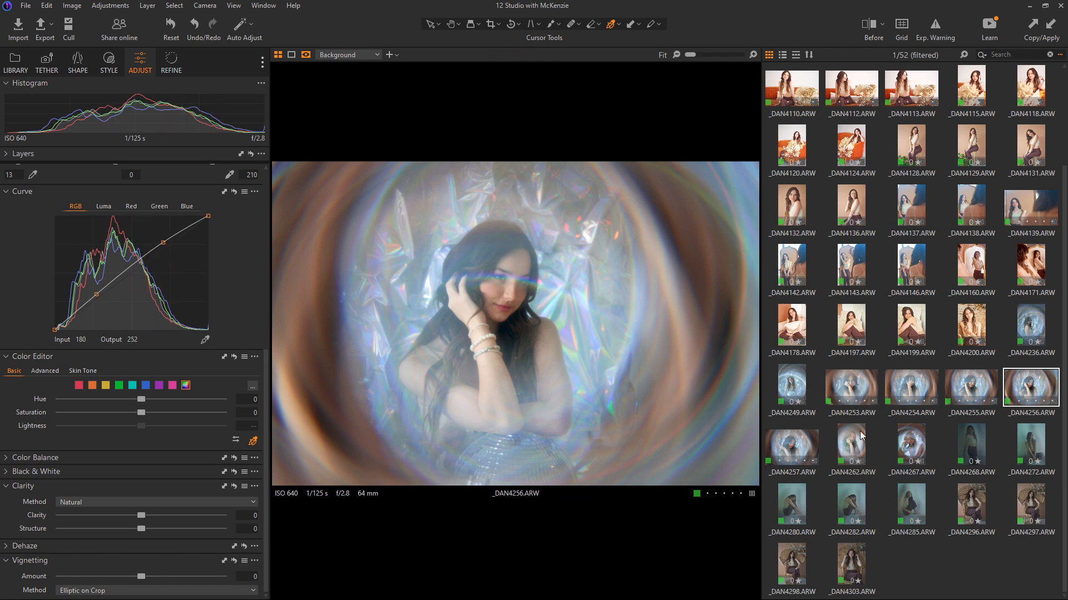
{"action": "left_click", "coordinate": [797, 450]}
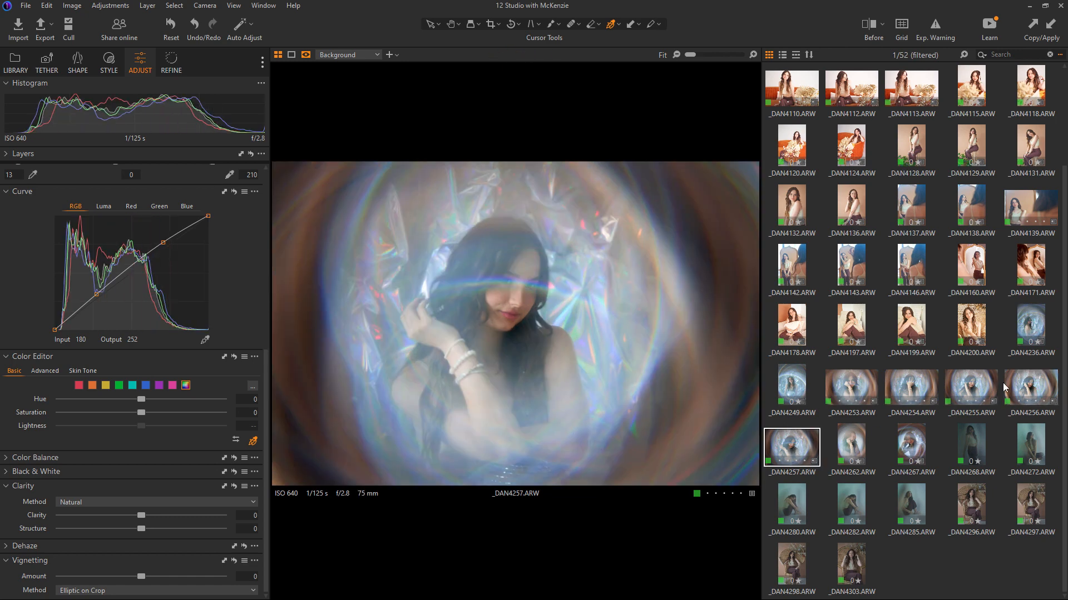
{"action": "left_click", "coordinate": [855, 453]}
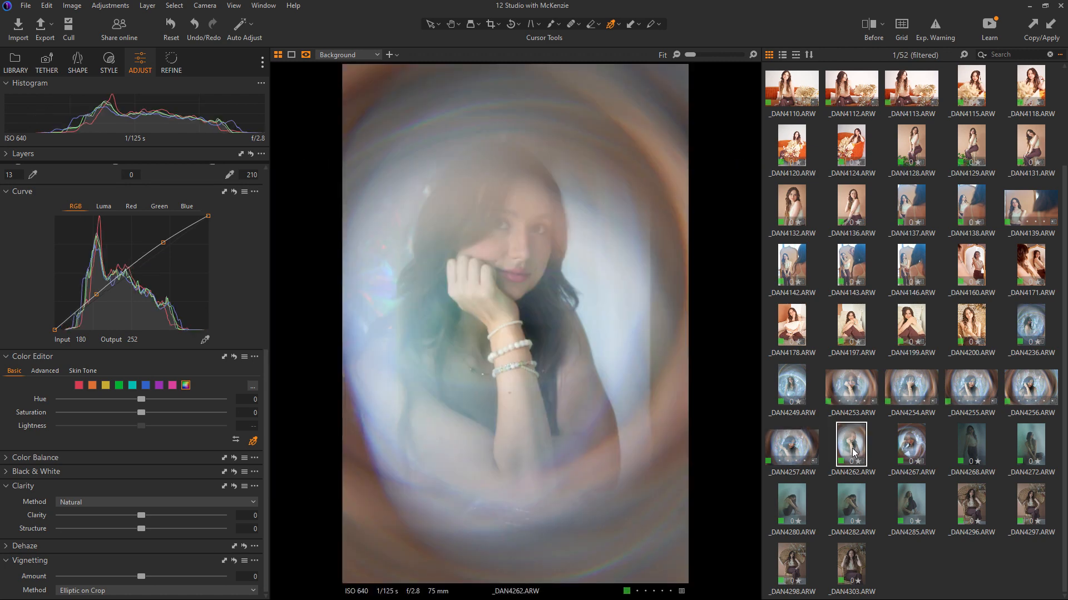
- On _DAN4267.ARW, set the levels highlight input to 196, then slightly raise the RGB curve's lower tones and ease its upper tones
{"action": "left_click", "coordinate": [916, 441]}
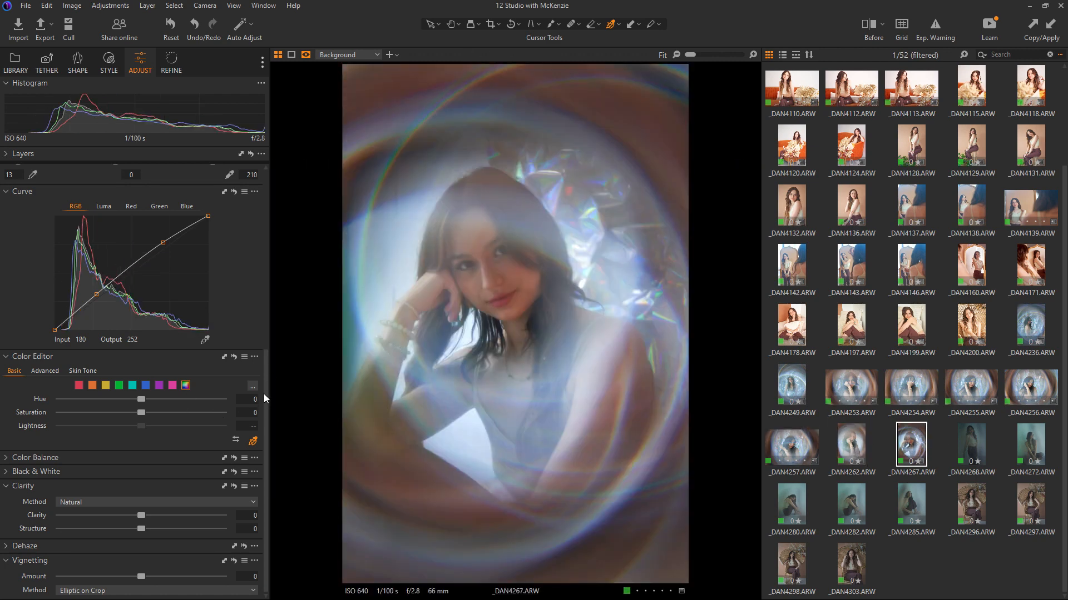
{"action": "scroll", "coordinate": [199, 316], "scroll_direction": "up", "scroll_amount": 1}
{"action": "left_click_drag", "start_coordinate": [265, 377], "coordinate": [256, 315]}
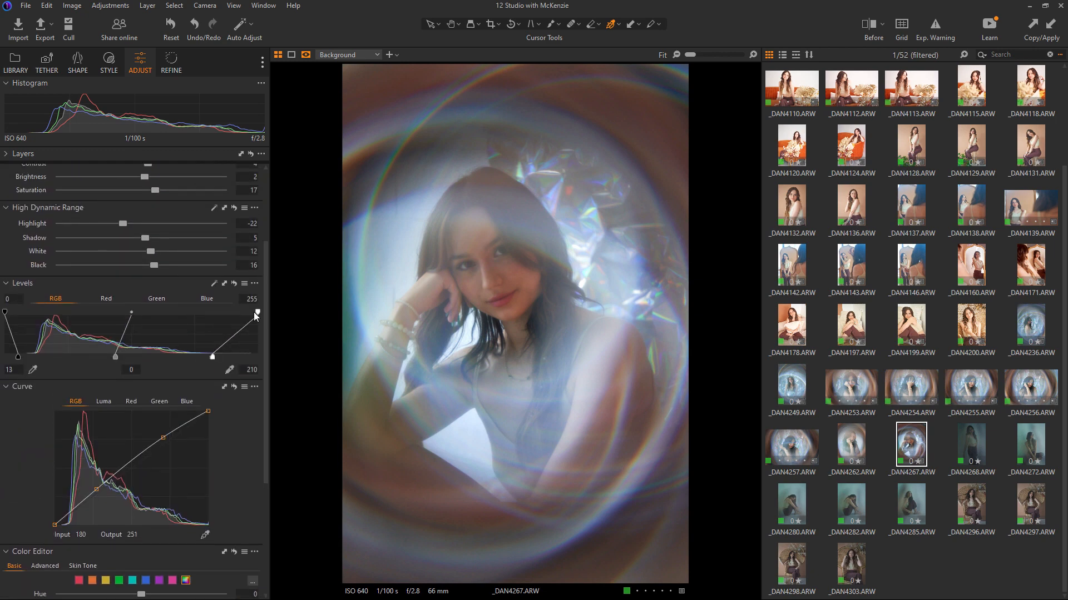
{"action": "left_click_drag", "start_coordinate": [205, 360], "coordinate": [199, 359]}
{"action": "left_click_drag", "start_coordinate": [18, 357], "coordinate": [18, 359]}
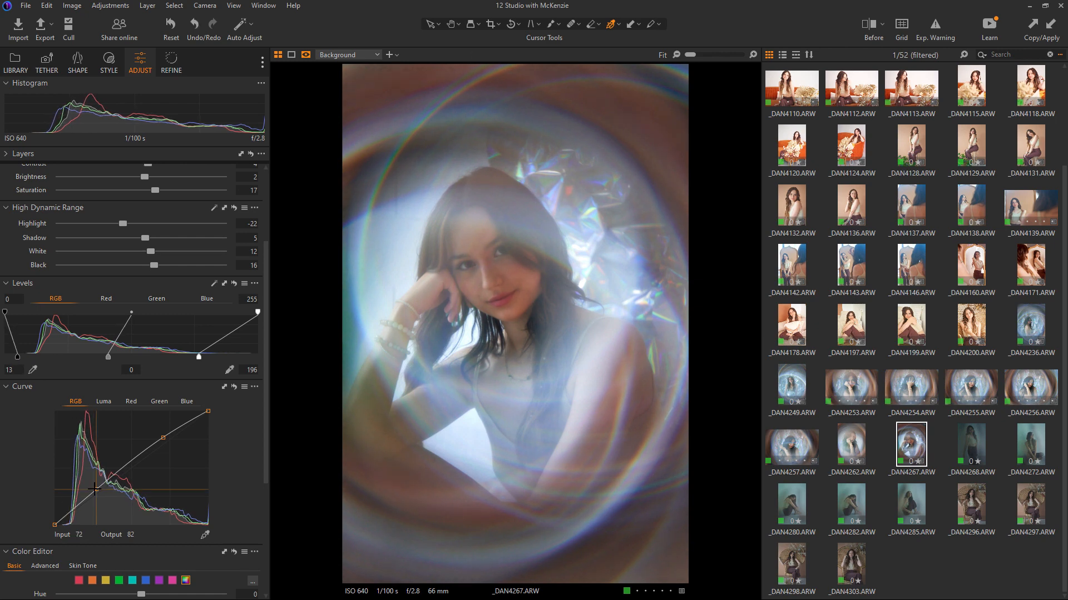
{"action": "left_click_drag", "start_coordinate": [94, 490], "coordinate": [93, 489]}
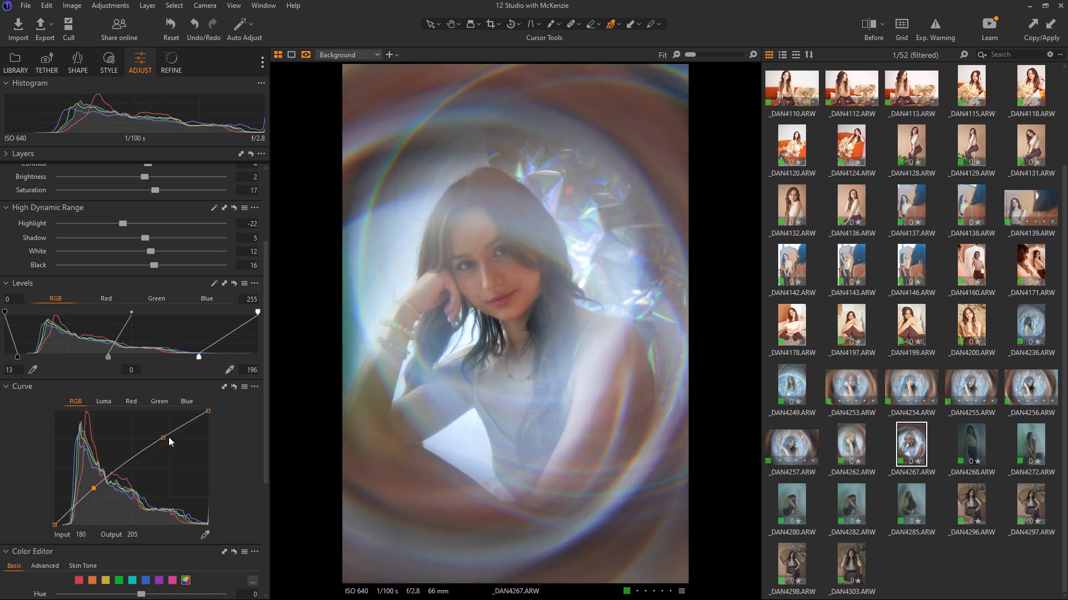
{"action": "left_click_drag", "start_coordinate": [163, 437], "coordinate": [166, 439]}
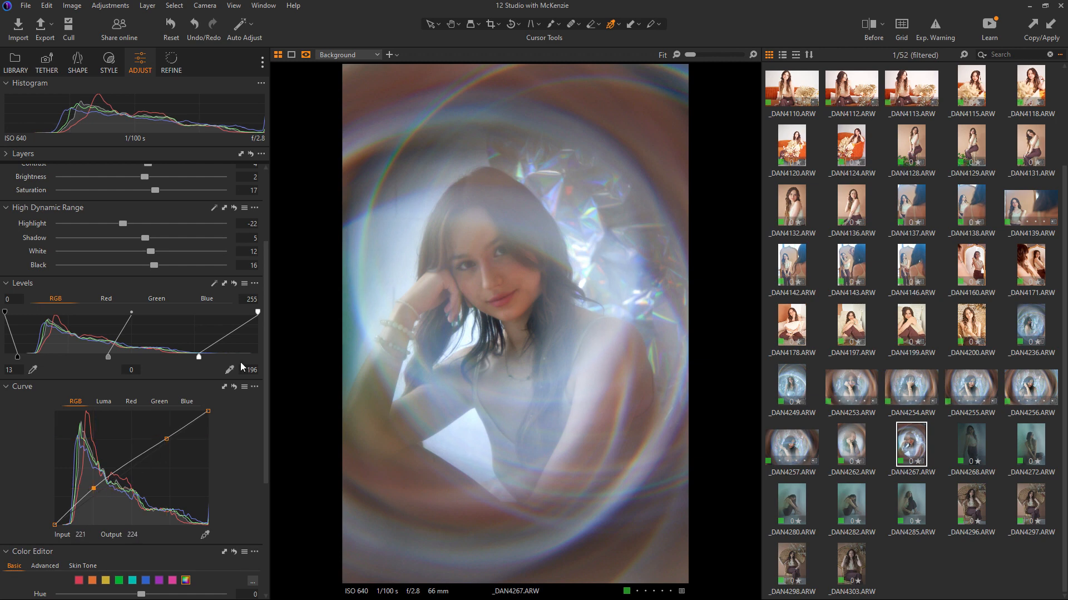
- Refine the dynamic range of _DAN4267.ARW with highlight -31, white 14 and black 7
{"action": "left_click_drag", "start_coordinate": [265, 336], "coordinate": [271, 244]}
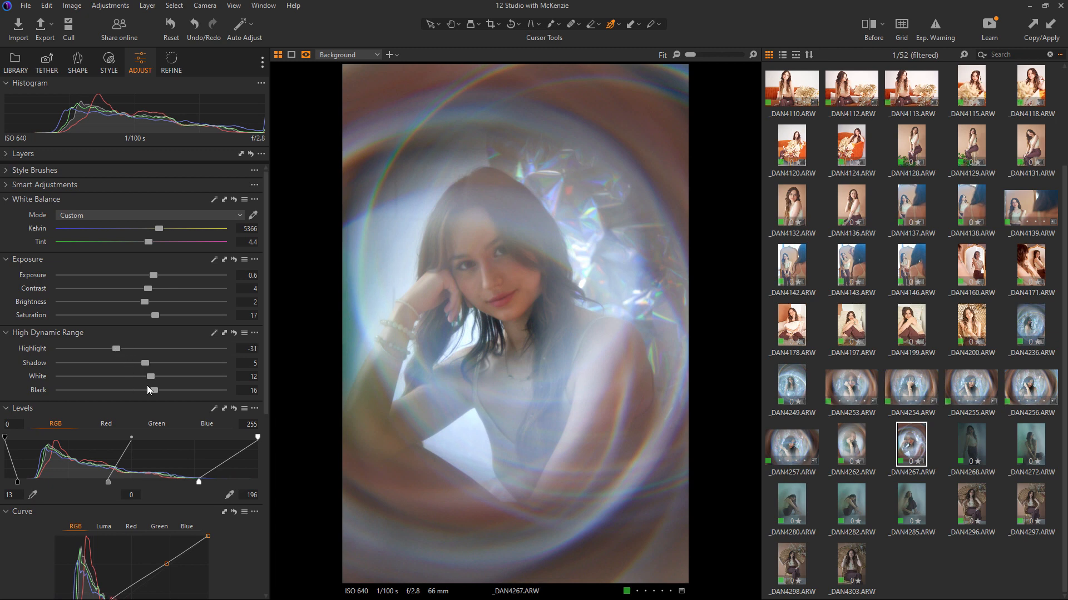
{"action": "left_click_drag", "start_coordinate": [153, 376], "coordinate": [146, 391]}
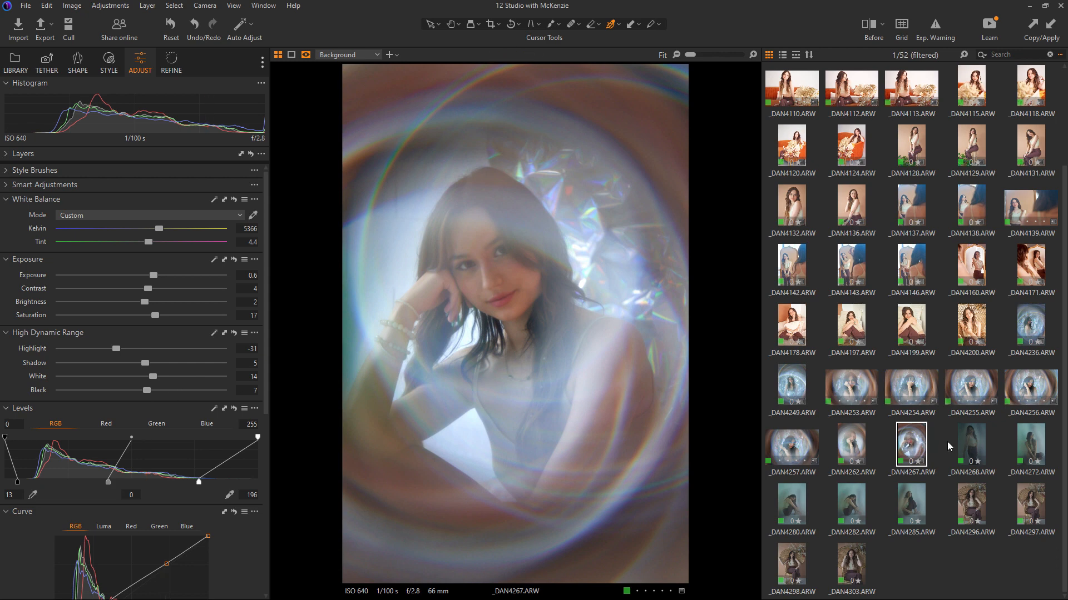
- Apply the copied adjustments to _DAN4268.ARW, then set its exposure to 1.25, contrast to 8 and brightness to 7
{"action": "left_click", "coordinate": [972, 453]}
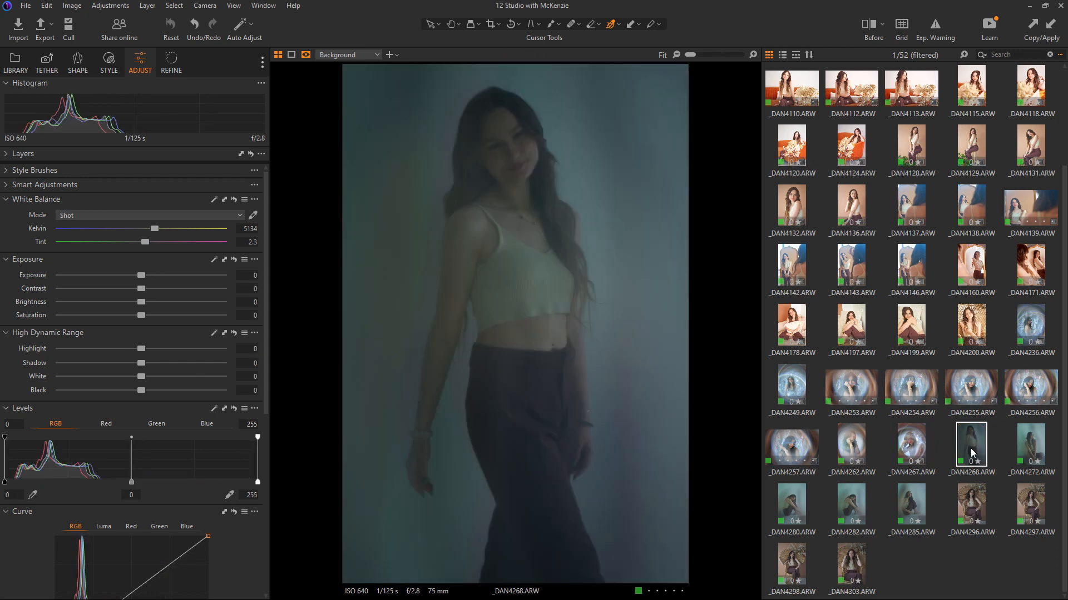
{"action": "left_click", "coordinate": [588, 315]}
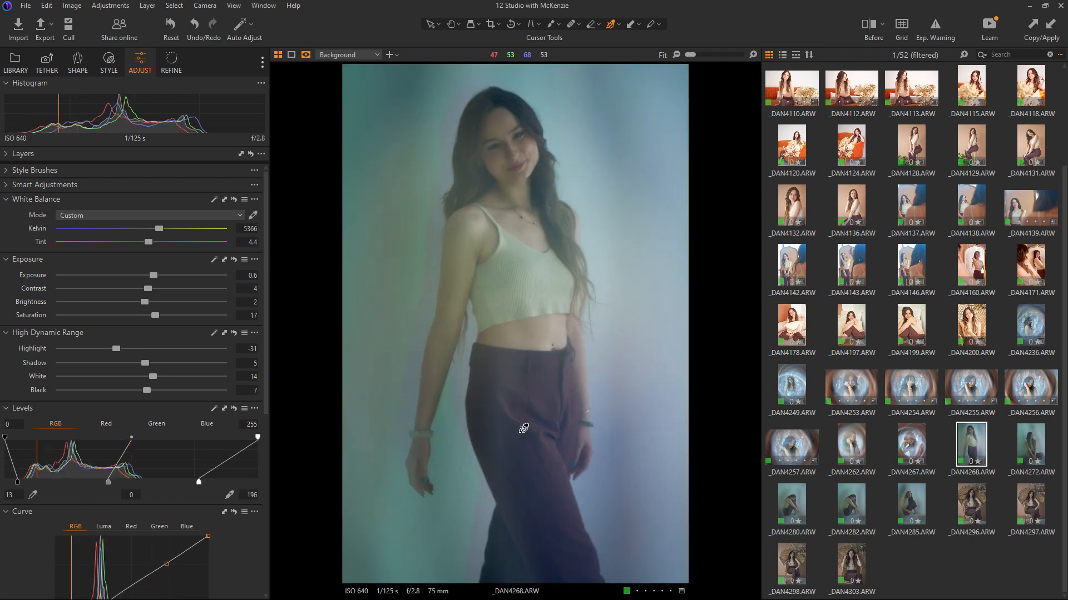
{"action": "left_click", "coordinate": [158, 275]}
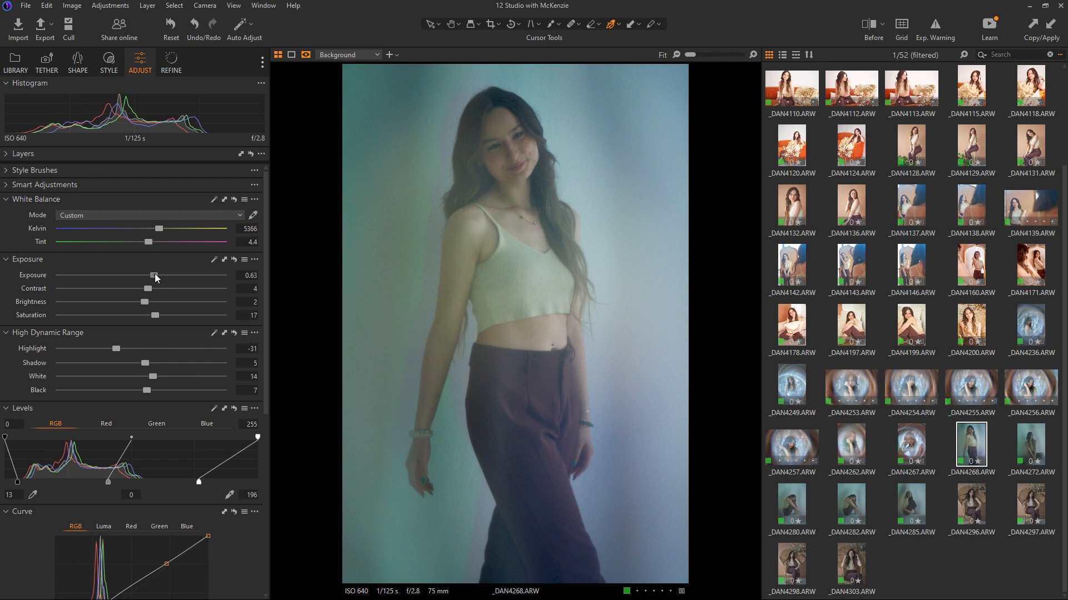
{"action": "left_click_drag", "start_coordinate": [158, 277], "coordinate": [162, 275]}
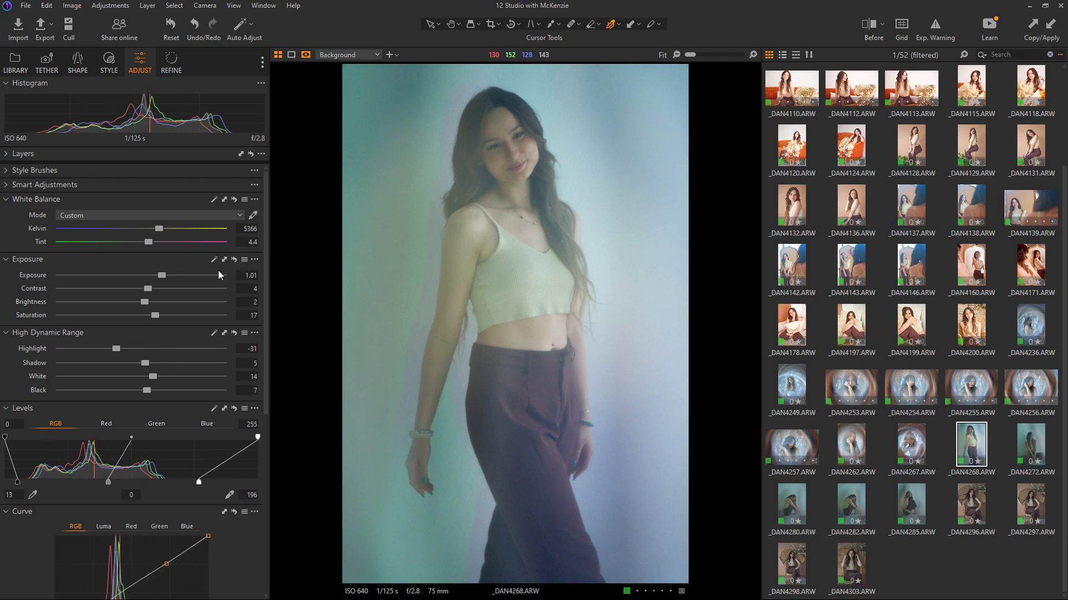
{"action": "left_click_drag", "start_coordinate": [145, 302], "coordinate": [168, 280]}
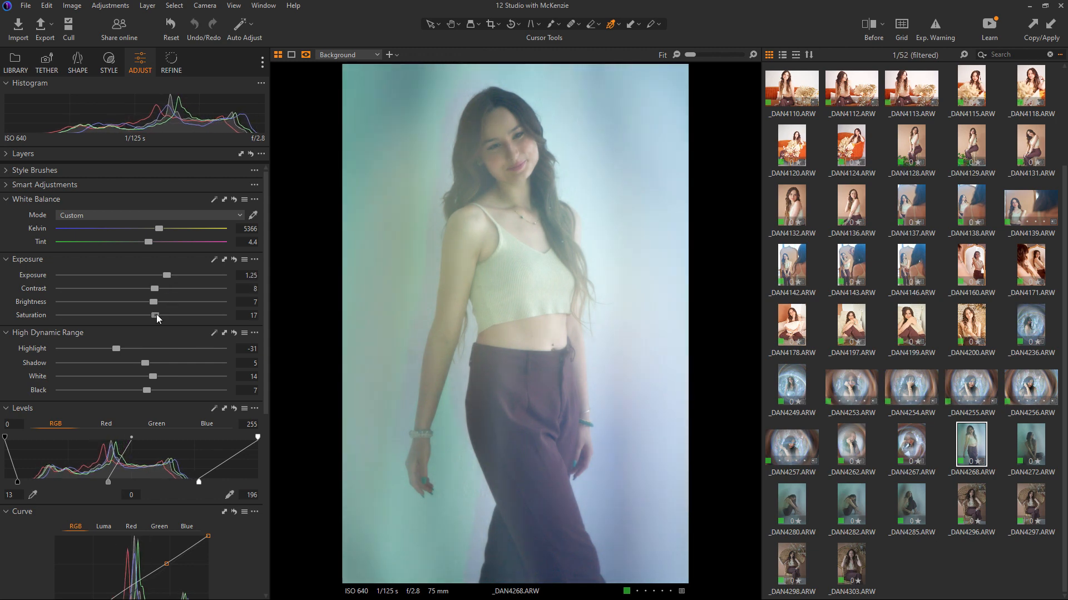
- On _DAN4268.ARW, set saturation to 21, highlight to -32 and the white balance to 5689 Kelvin
{"action": "left_click_drag", "start_coordinate": [156, 316], "coordinate": [159, 315]}
{"action": "left_click_drag", "start_coordinate": [158, 230], "coordinate": [166, 229]}
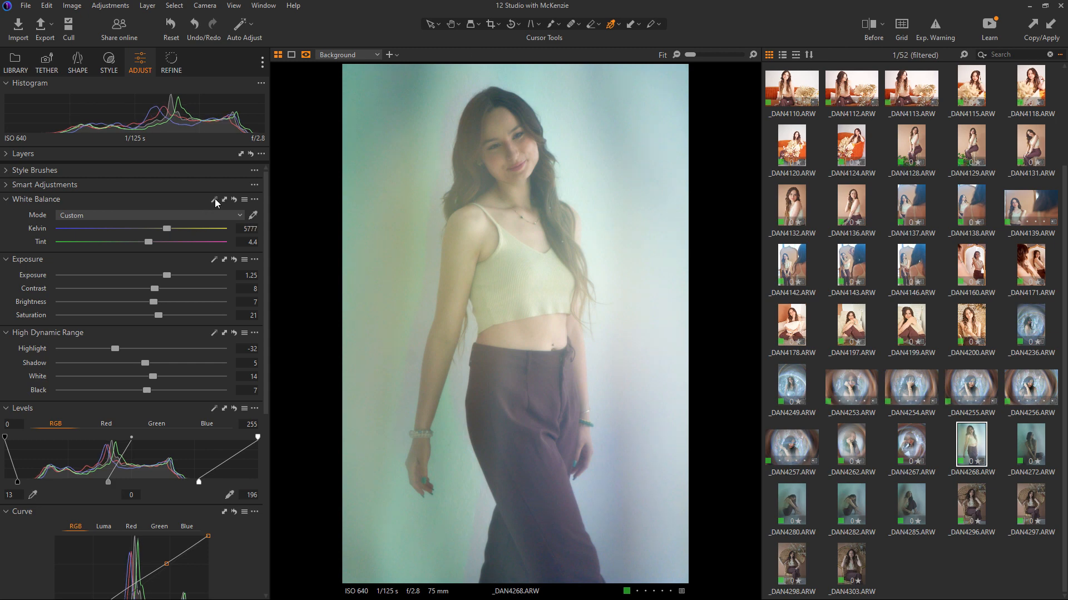
{"action": "left_click_drag", "start_coordinate": [167, 228], "coordinate": [165, 229]}
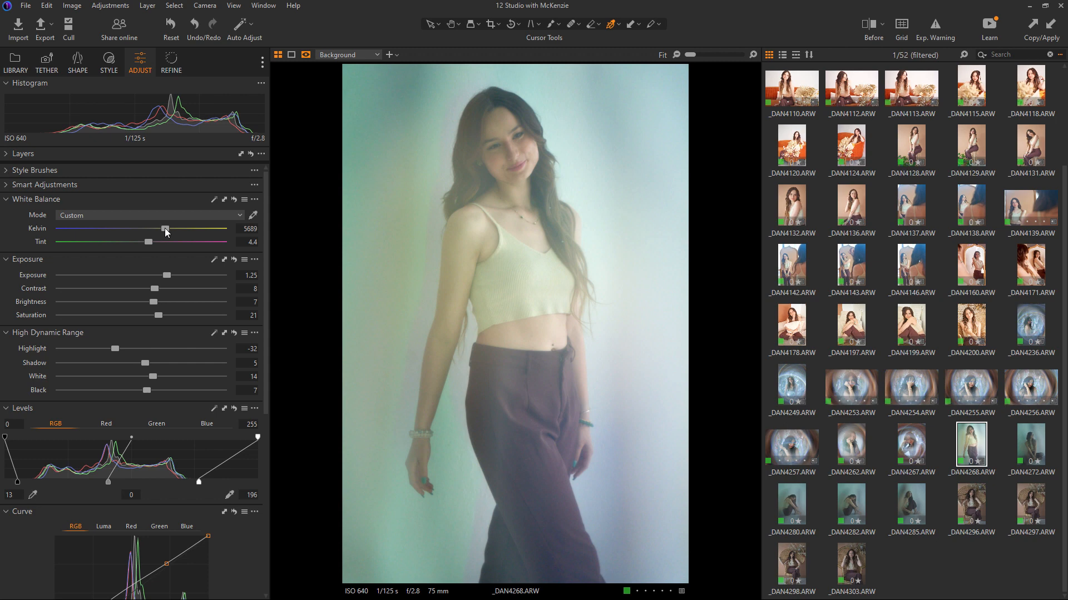
- Compare _DAN4268.ARW with _DAN4272.ARW, then give _DAN4268.ARW shadow 17, black -3 and contrast 11
{"action": "left_click", "coordinate": [1023, 441]}
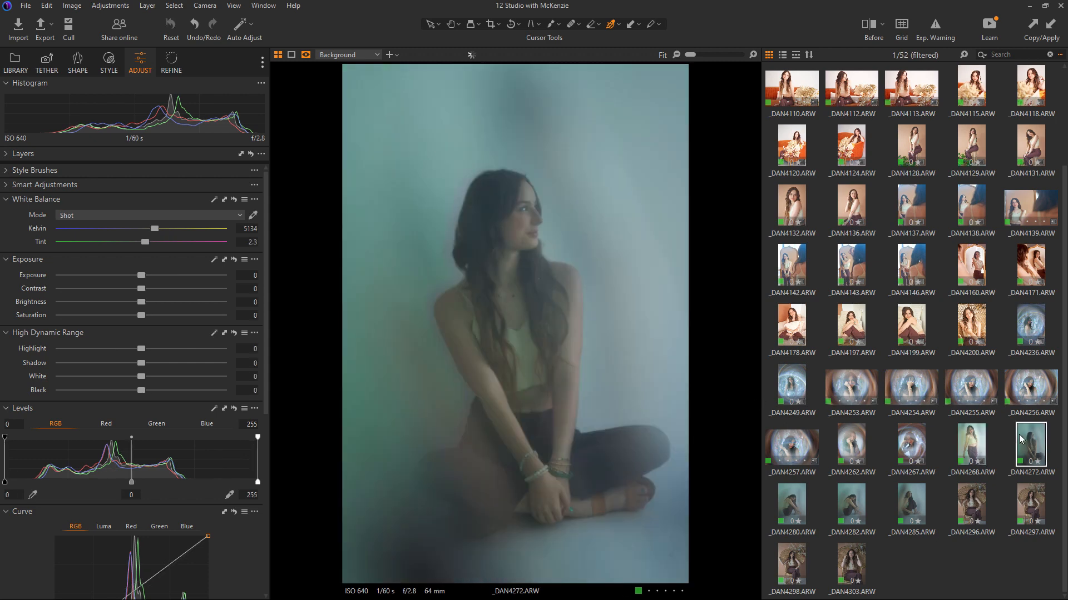
{"action": "left_click", "coordinate": [974, 448]}
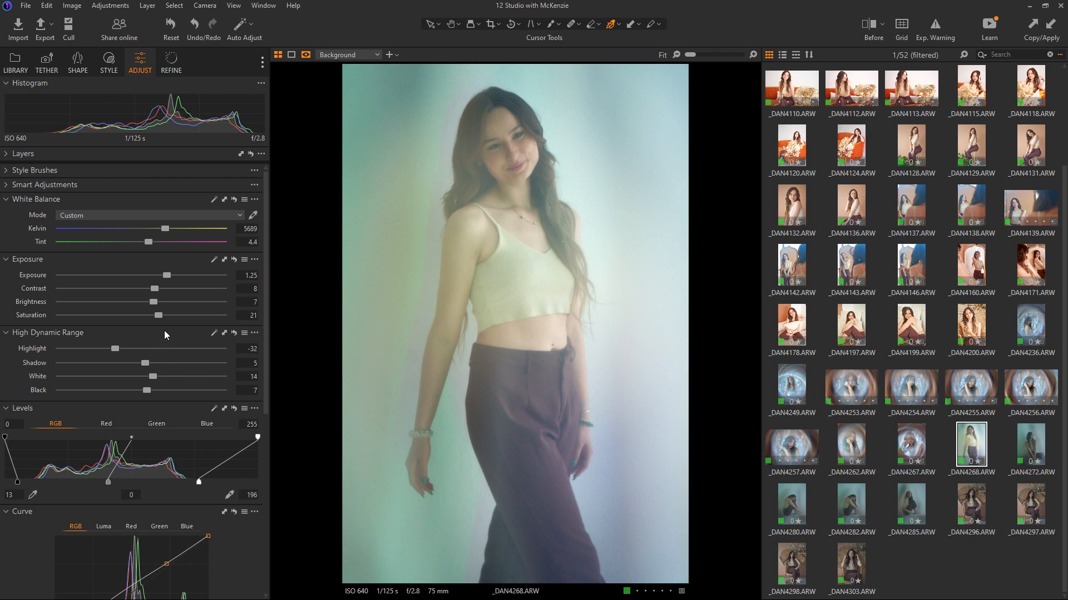
{"action": "left_click_drag", "start_coordinate": [147, 363], "coordinate": [156, 364]}
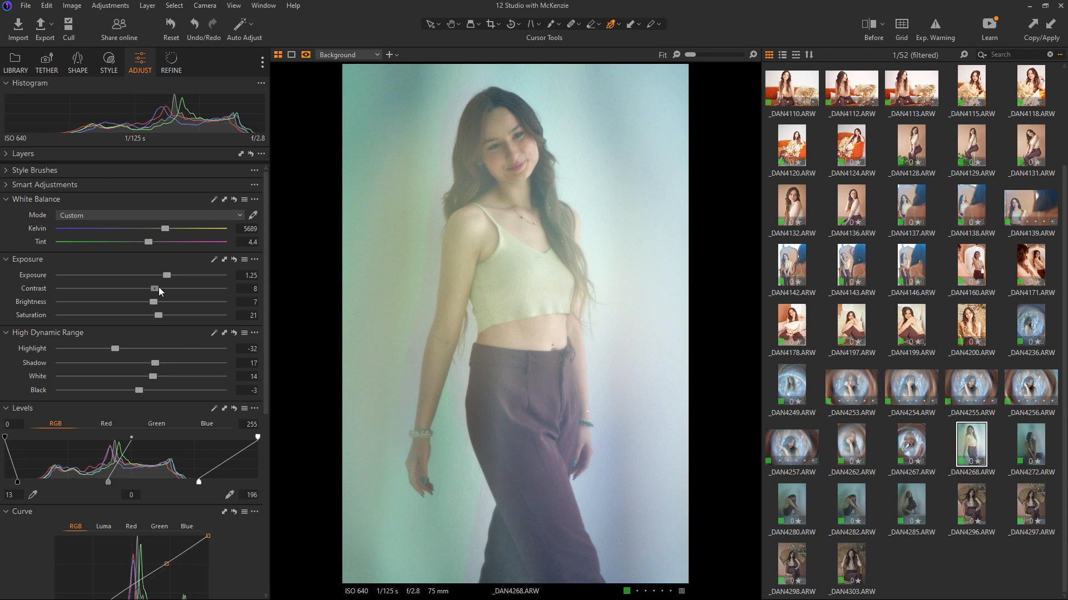
{"action": "left_click_drag", "start_coordinate": [159, 287], "coordinate": [163, 290]}
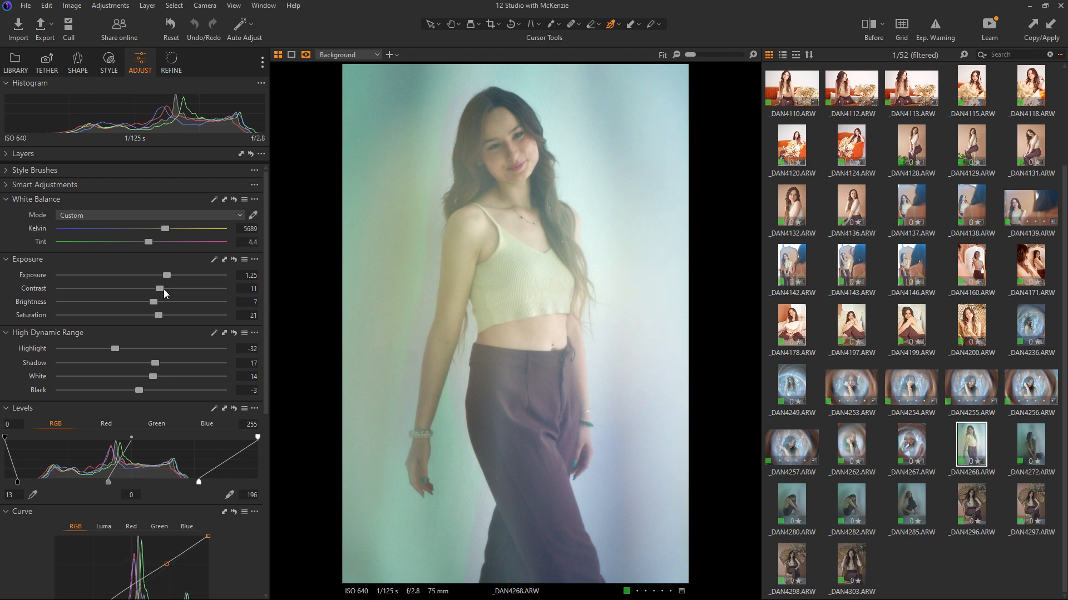
- Slightly raise the upper point of the RGB curve on _DAN4268.ARW and nudge its lower point
{"action": "left_click_drag", "start_coordinate": [265, 285], "coordinate": [254, 406]}
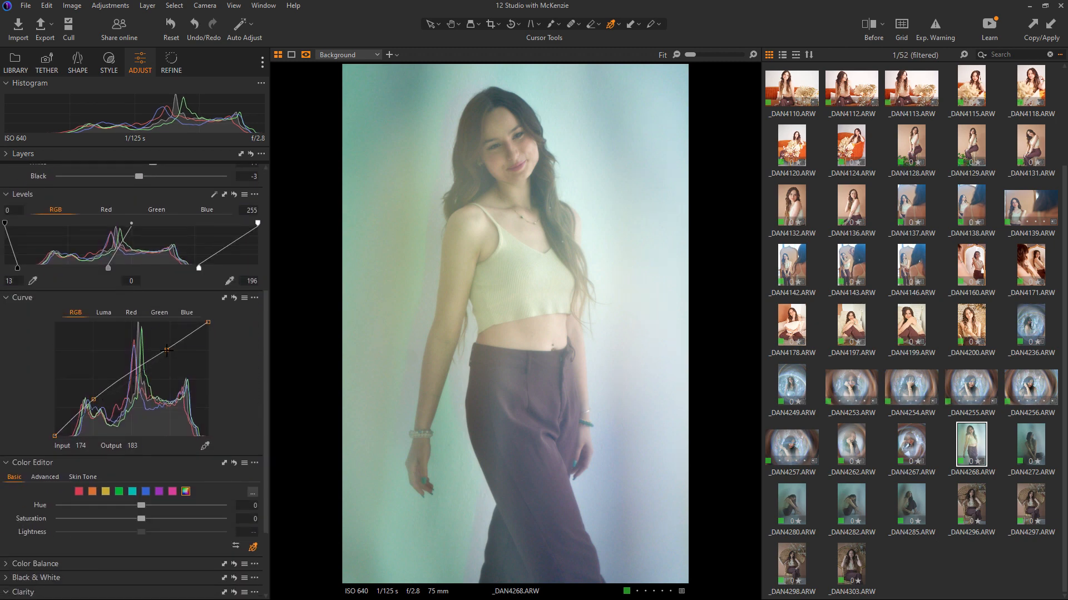
{"action": "left_click_drag", "start_coordinate": [167, 350], "coordinate": [166, 347]}
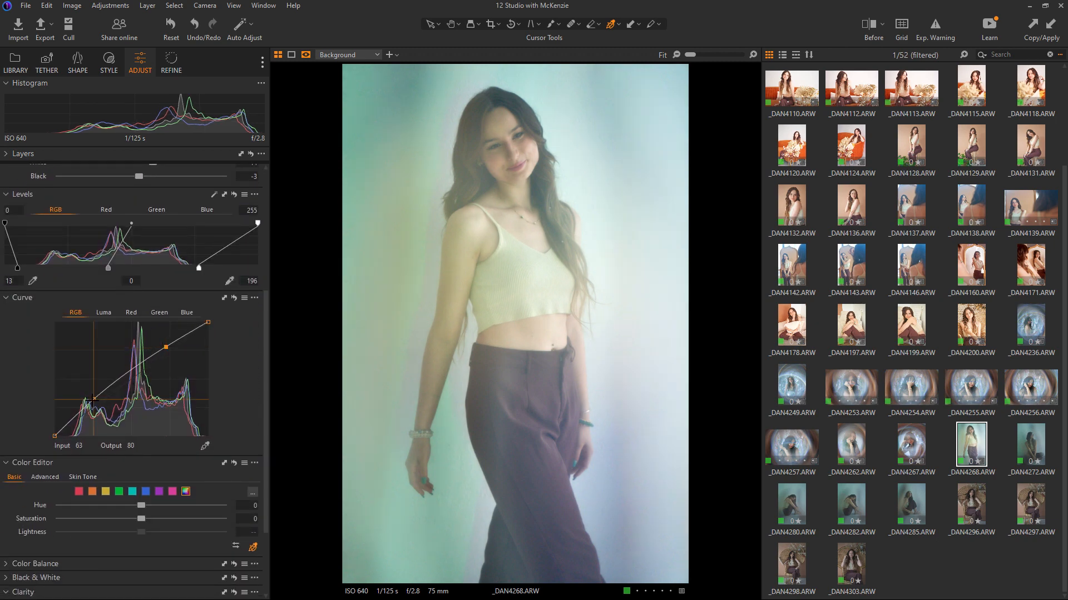
{"action": "left_click_drag", "start_coordinate": [92, 398], "coordinate": [95, 399]}
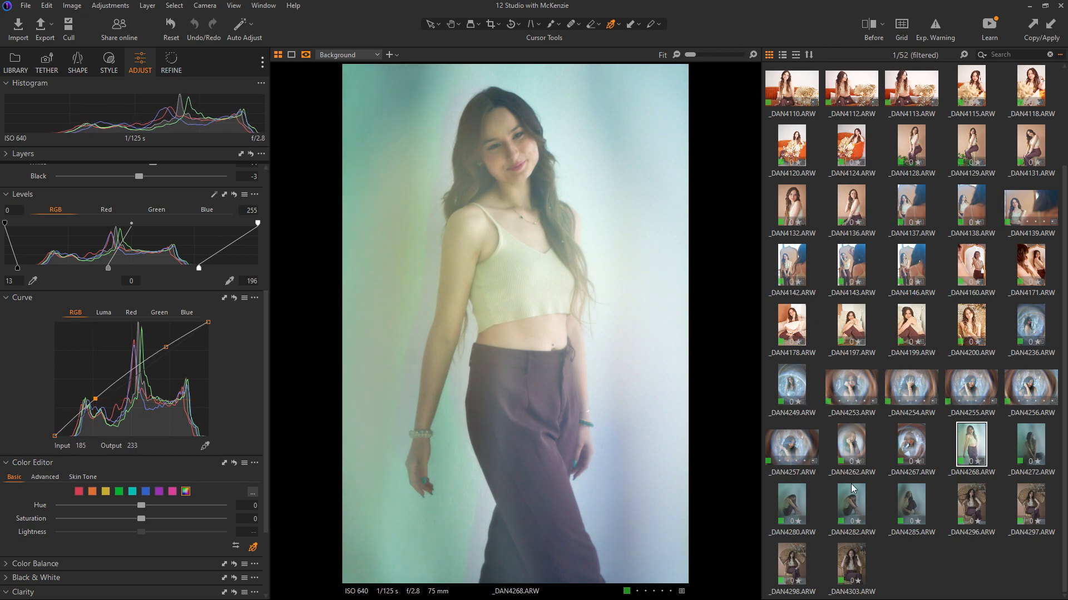
- Apply the adjustments of _DAN4268.ARW to _DAN4272.ARW, then set its levels highlight input to 229 and exposure to 0.52
{"action": "left_click", "coordinate": [1026, 442]}
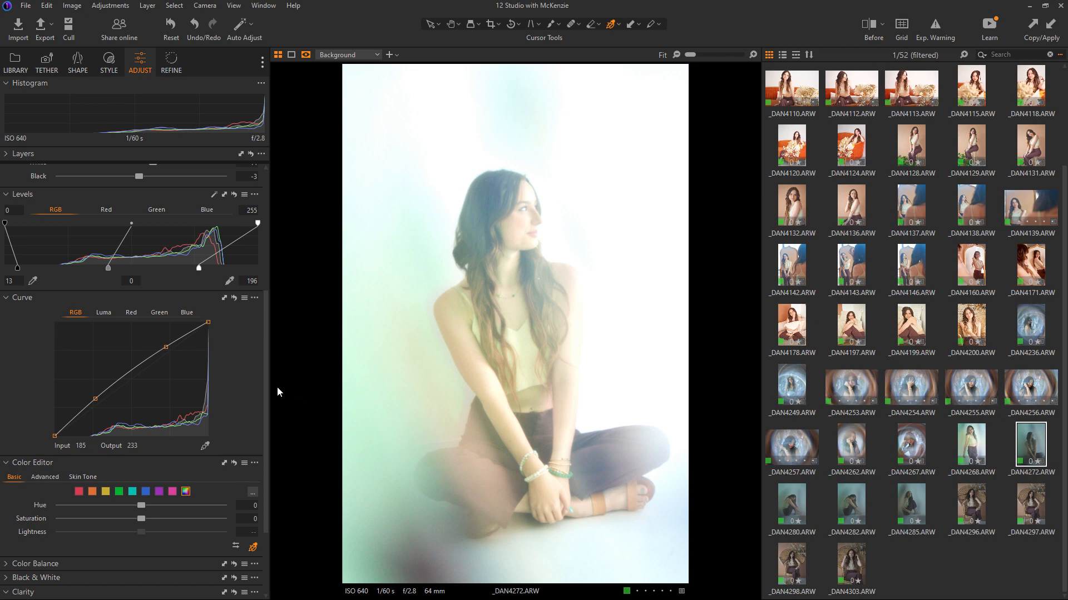
{"action": "left_click_drag", "start_coordinate": [267, 356], "coordinate": [262, 234]}
{"action": "left_click_drag", "start_coordinate": [169, 278], "coordinate": [162, 277]}
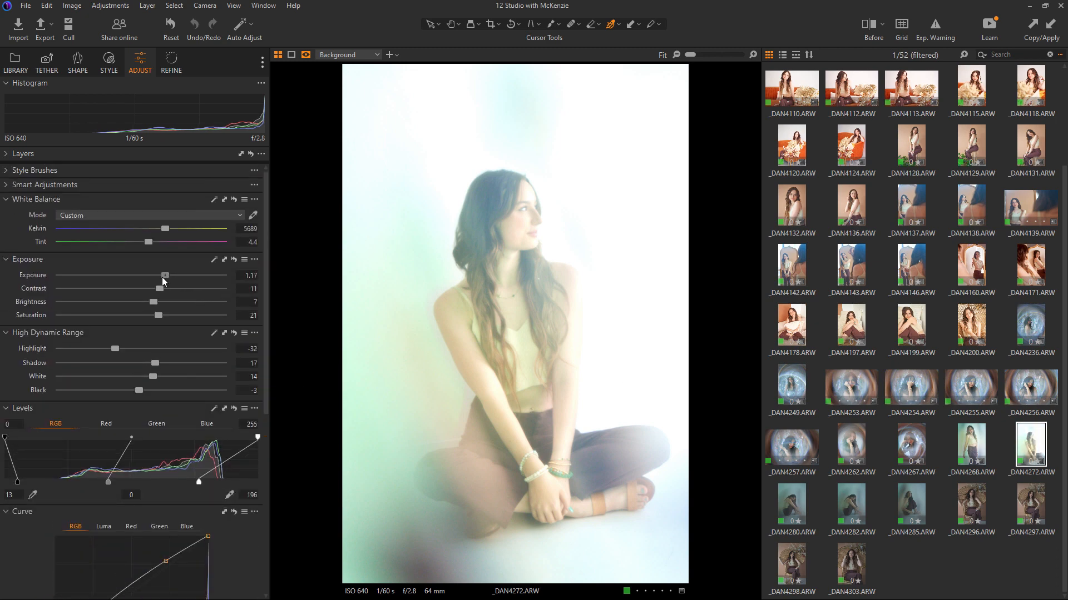
{"action": "left_click_drag", "start_coordinate": [199, 483], "coordinate": [232, 483]}
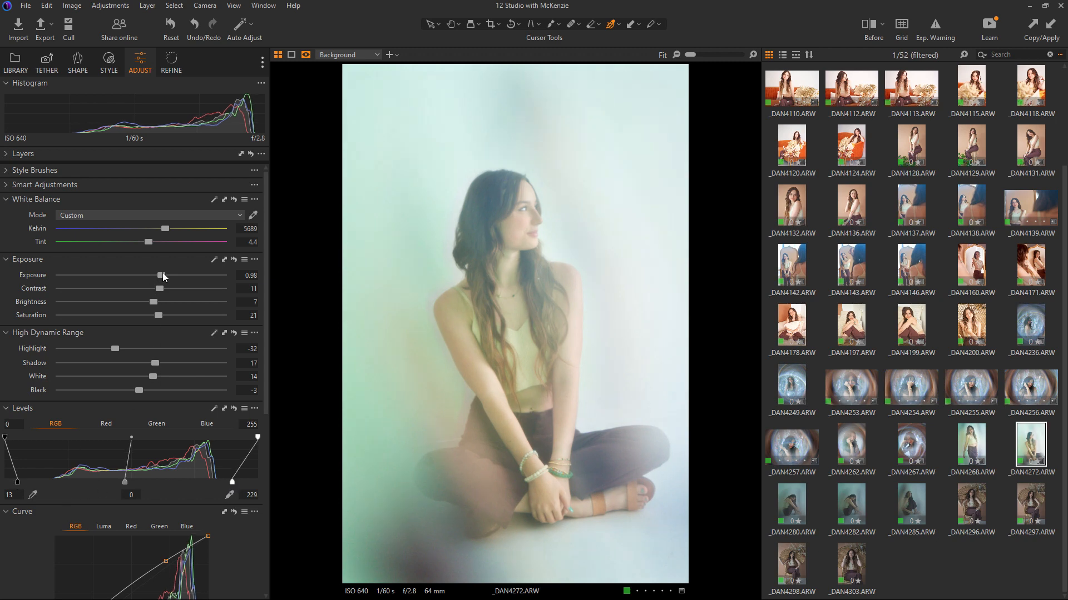
{"action": "left_click_drag", "start_coordinate": [160, 275], "coordinate": [153, 276]}
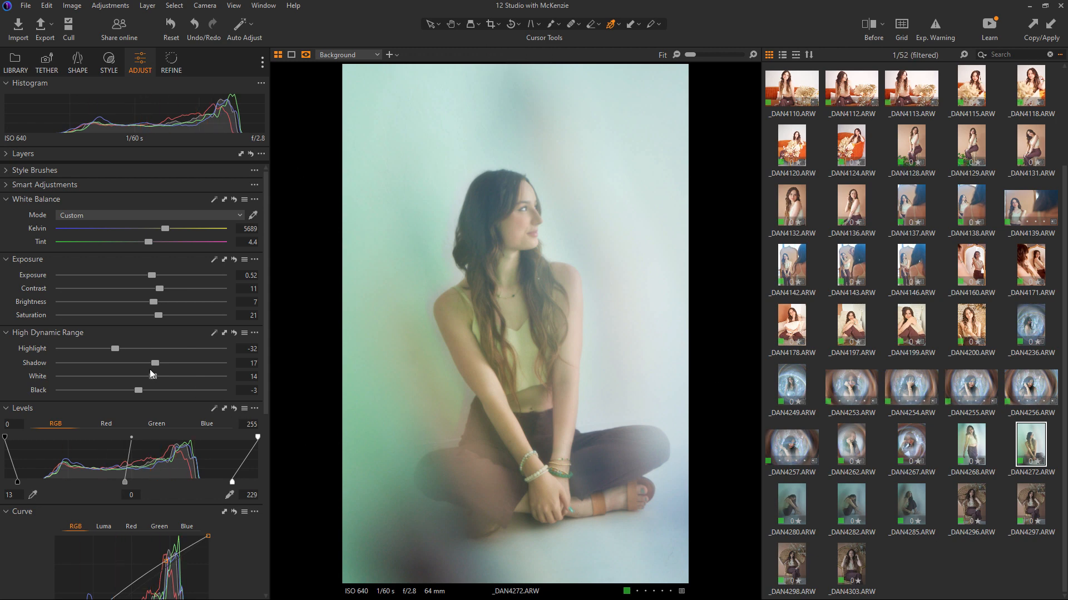
- Refine _DAN4272.ARW with shadow 18, white 15, contrast 13 and saturation 24
{"action": "left_click_drag", "start_coordinate": [157, 363], "coordinate": [154, 377]}
{"action": "left_click_drag", "start_coordinate": [159, 288], "coordinate": [160, 288]}
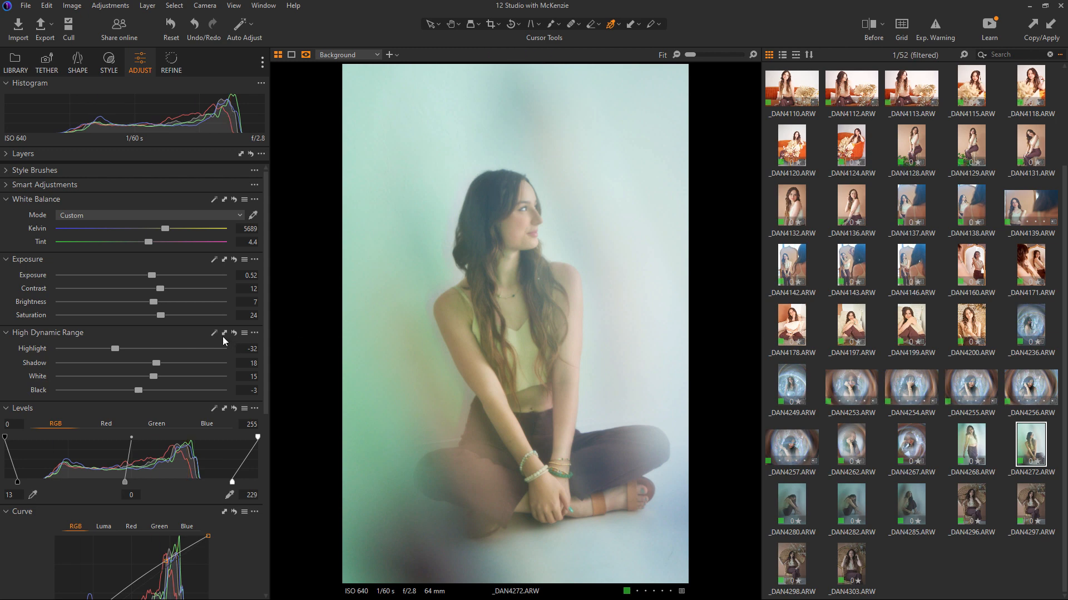
{"action": "left_click_drag", "start_coordinate": [162, 288], "coordinate": [164, 288]}
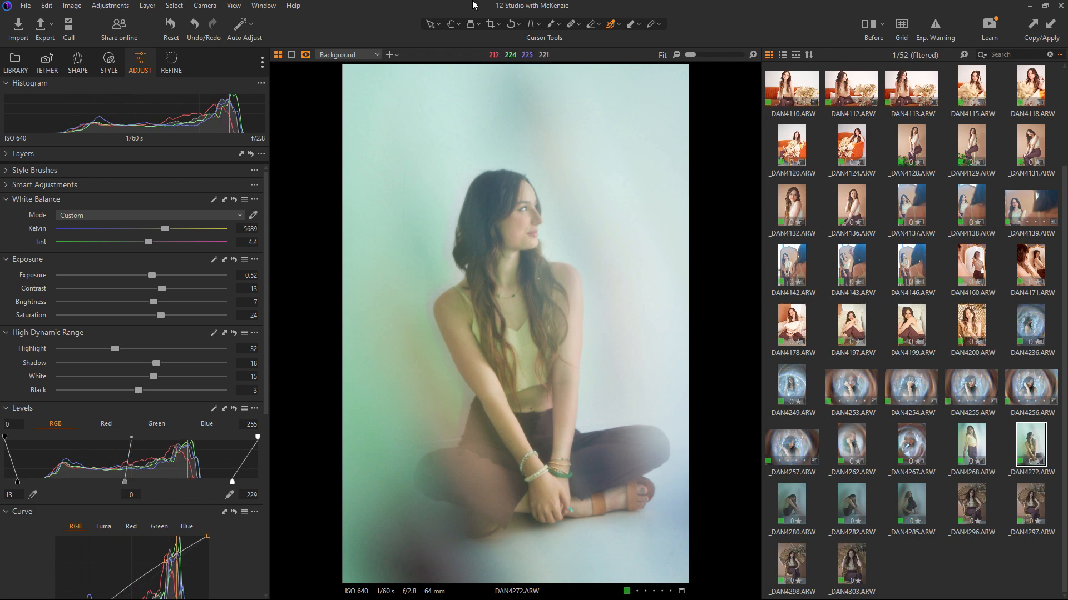
- Examine the face in _DAN4272.ARW up close for sharpness and skin tone
{"action": "key", "text": "h"}
{"action": "left_click", "coordinate": [531, 223]}
{"action": "left_click", "coordinate": [584, 317]}
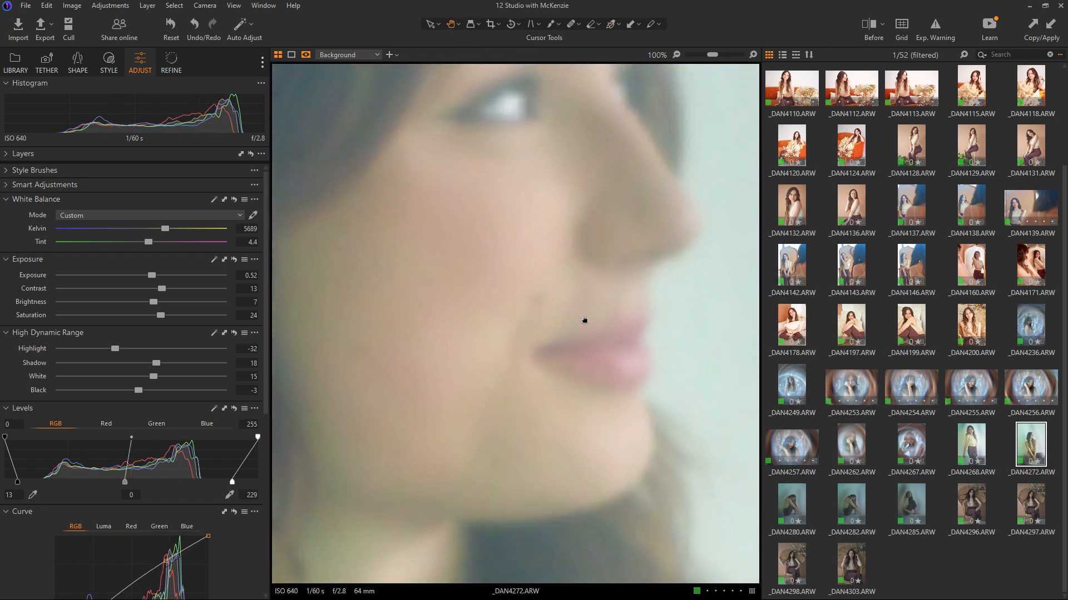
{"action": "left_click", "coordinate": [584, 312]}
{"action": "left_click", "coordinate": [578, 302]}
{"action": "scroll", "coordinate": [577, 302], "scroll_direction": "down", "scroll_amount": 1}
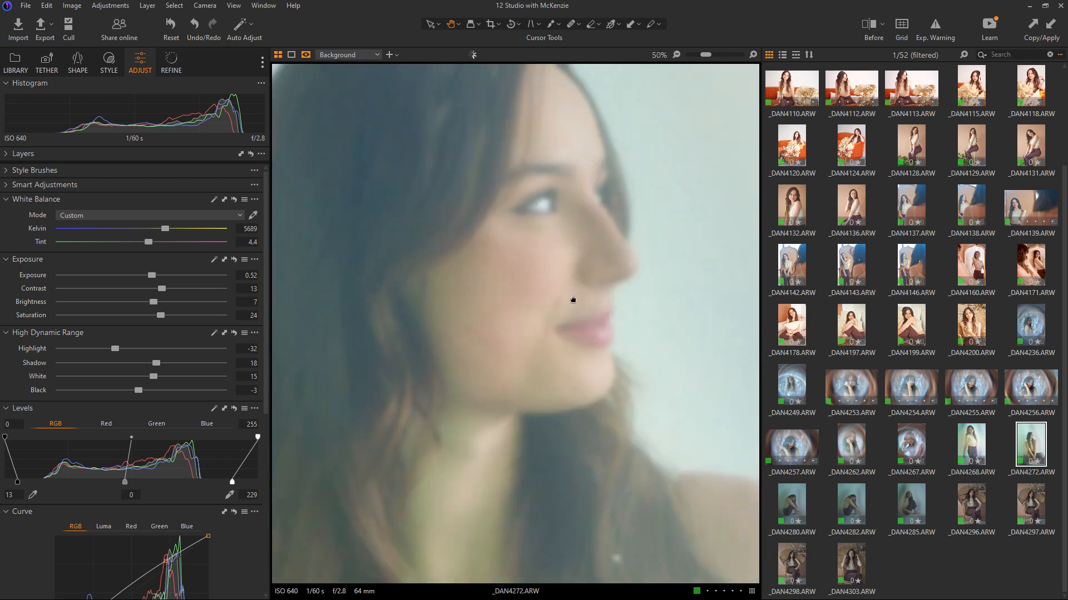
{"action": "left_click_drag", "start_coordinate": [572, 301], "coordinate": [573, 328]}
{"action": "scroll", "coordinate": [571, 322], "scroll_direction": "up", "scroll_amount": 2}
{"action": "scroll", "coordinate": [570, 311], "scroll_direction": "down", "scroll_amount": 1}
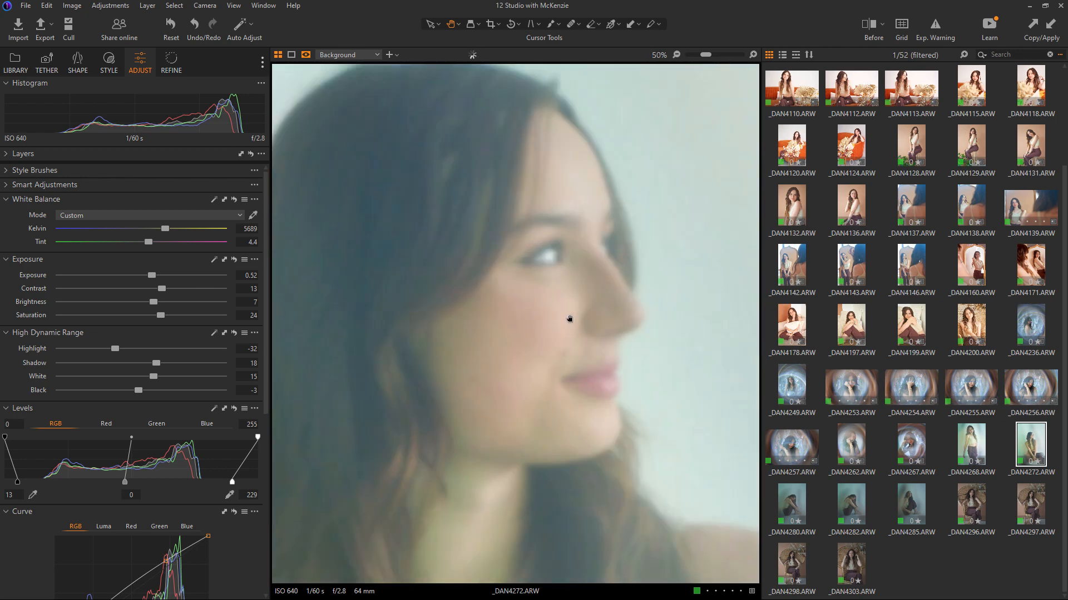
{"action": "scroll", "coordinate": [570, 306], "scroll_direction": "up", "scroll_amount": 1}
{"action": "left_click_drag", "start_coordinate": [711, 55], "coordinate": [702, 55]}
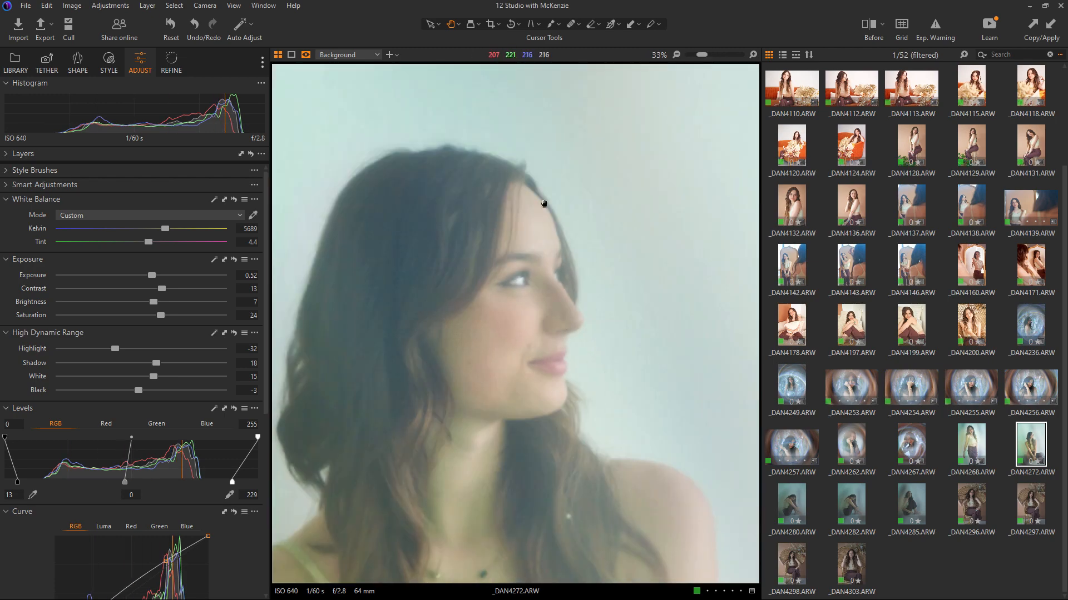
- Apply the adjustments of _DAN4272.ARW to _DAN4280.ARW and compare the two photos in full view
{"action": "key", "text": "Right"}
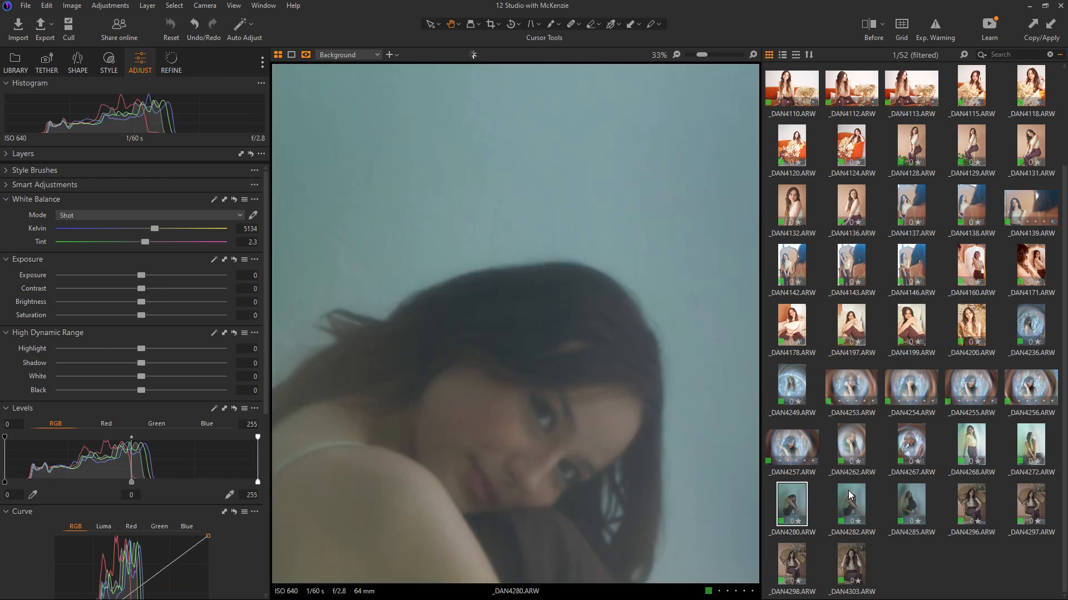
{"action": "double_click", "coordinate": [553, 245]}
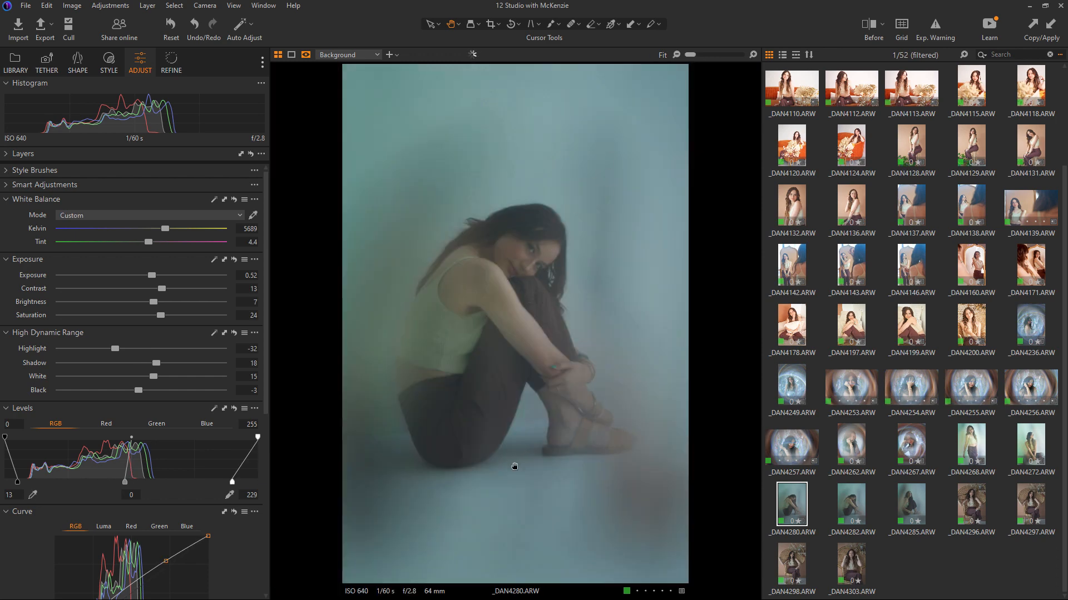
{"action": "left_click", "coordinate": [1028, 452]}
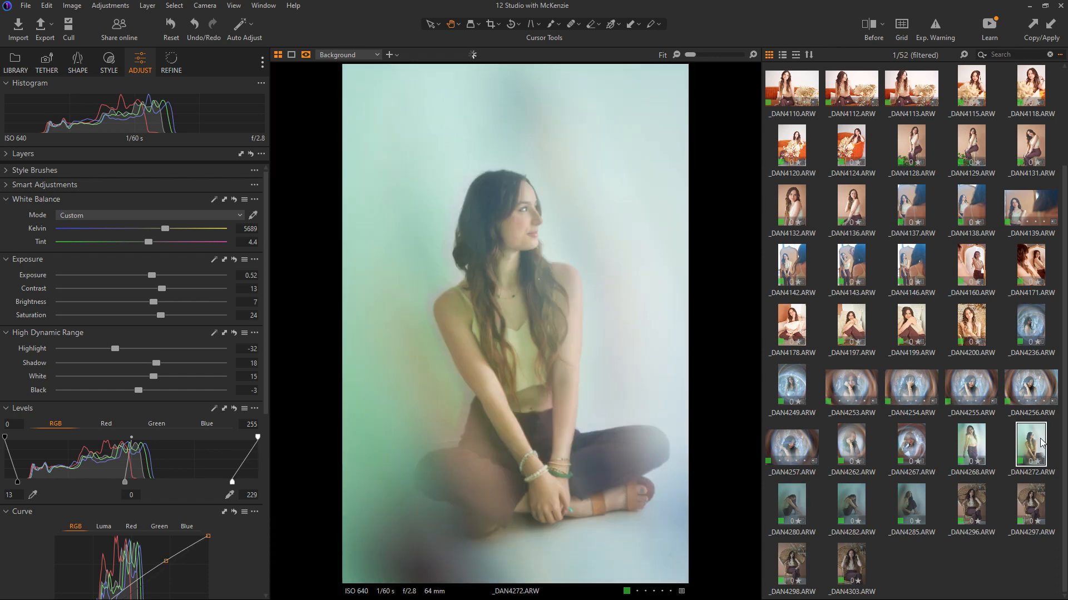
{"action": "left_click", "coordinate": [796, 505]}
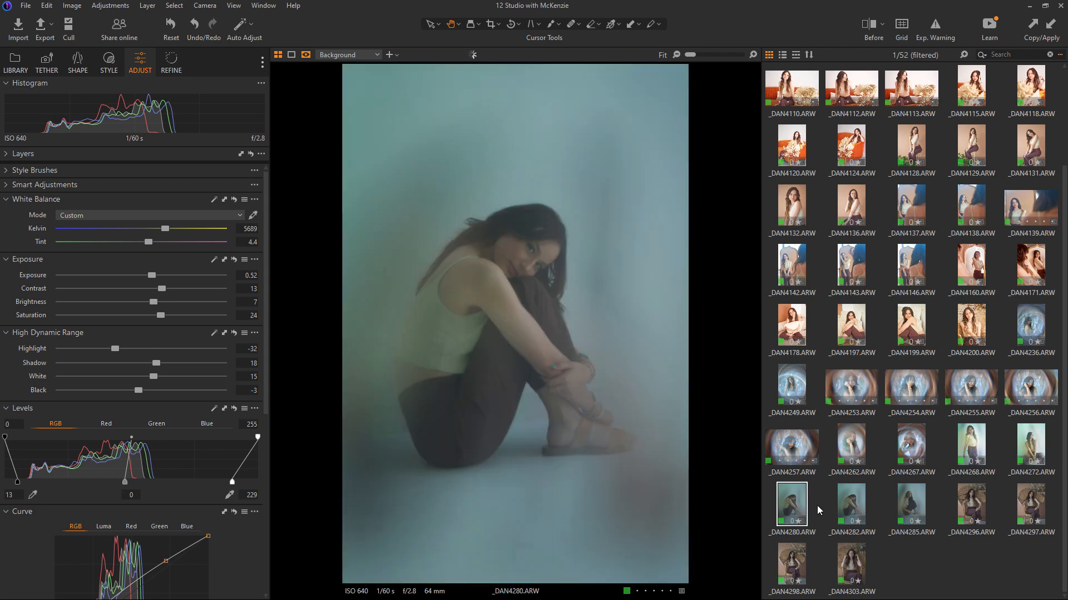
{"action": "left_click", "coordinate": [816, 507]}
{"action": "left_click", "coordinate": [797, 507]}
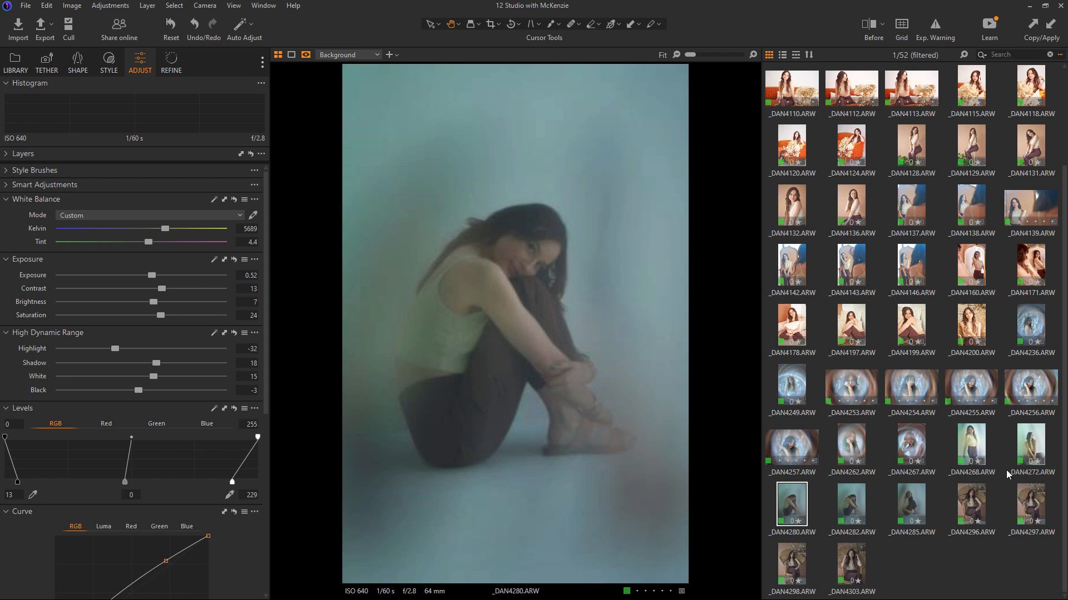
- Copy the adjustments from _DAN4272.ARW once more and reapply them to _DAN4280.ARW
{"action": "left_click", "coordinate": [1042, 441]}
{"action": "left_click", "coordinate": [103, 9]}
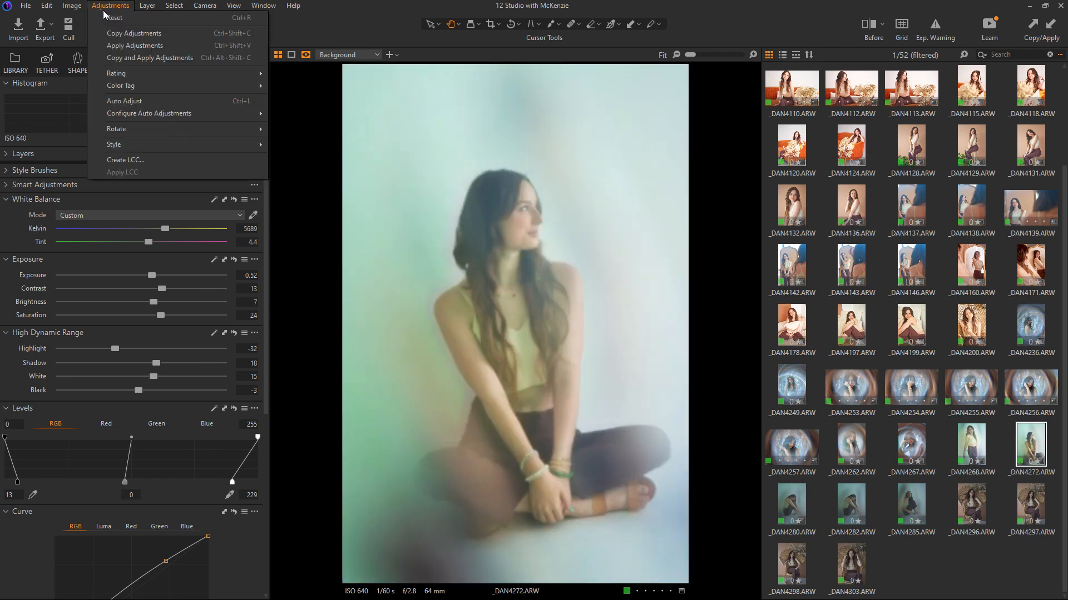
{"action": "left_click", "coordinate": [125, 36]}
{"action": "left_click", "coordinate": [786, 502]}
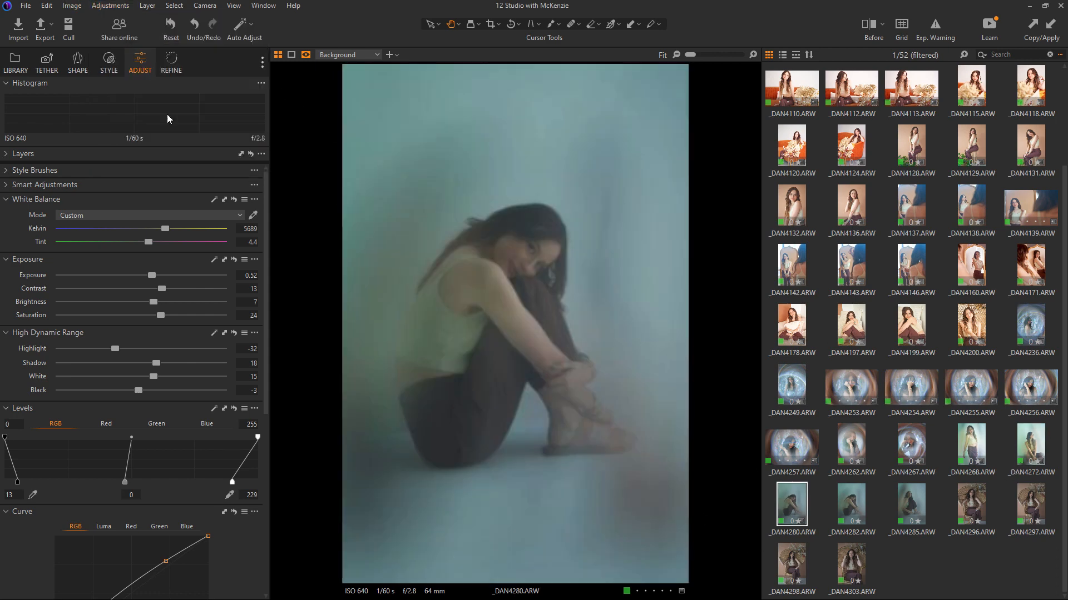
{"action": "left_click", "coordinate": [114, 6]}
{"action": "left_click", "coordinate": [130, 50]}
{"action": "left_click", "coordinate": [810, 511]}
{"action": "left_click", "coordinate": [791, 504]}
- Set the exposure of _DAN4280.ARW to 1.61 and regenerate its preview
{"action": "left_click_drag", "start_coordinate": [152, 276], "coordinate": [177, 277]}
{"action": "right_click", "coordinate": [799, 507]}
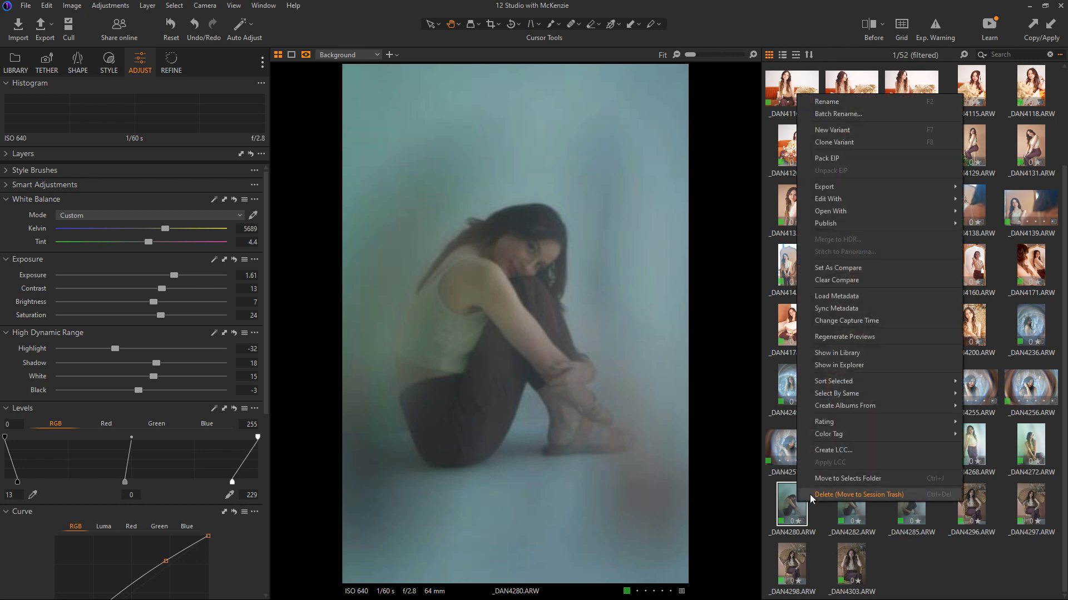
{"action": "left_click", "coordinate": [832, 336]}
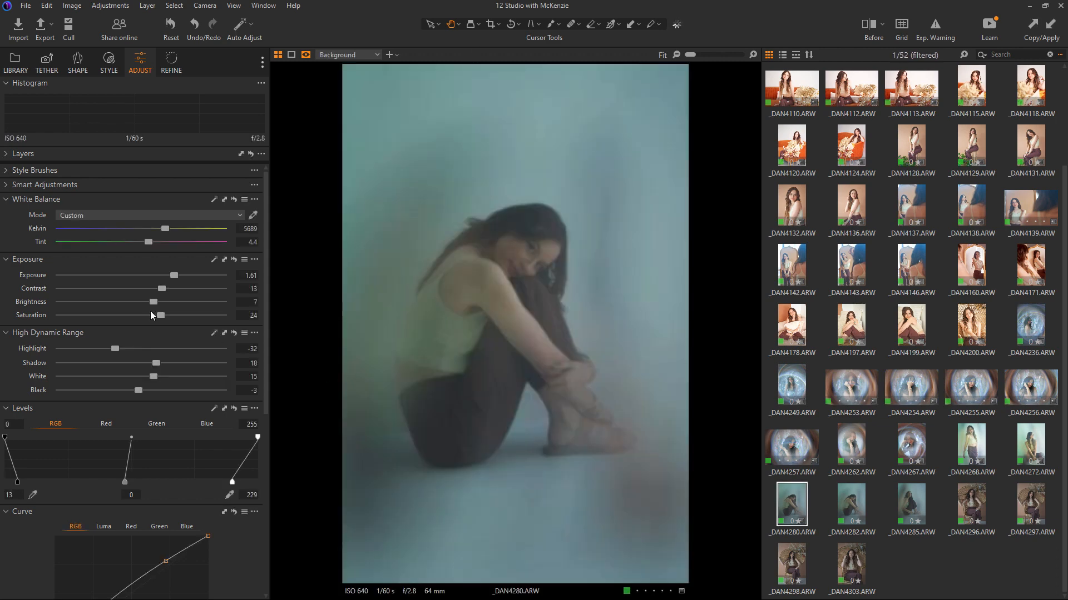
- Copy the adjustments from _DAN4272.ARW and apply them to _DAN4282.ARW
{"action": "left_click", "coordinate": [868, 506]}
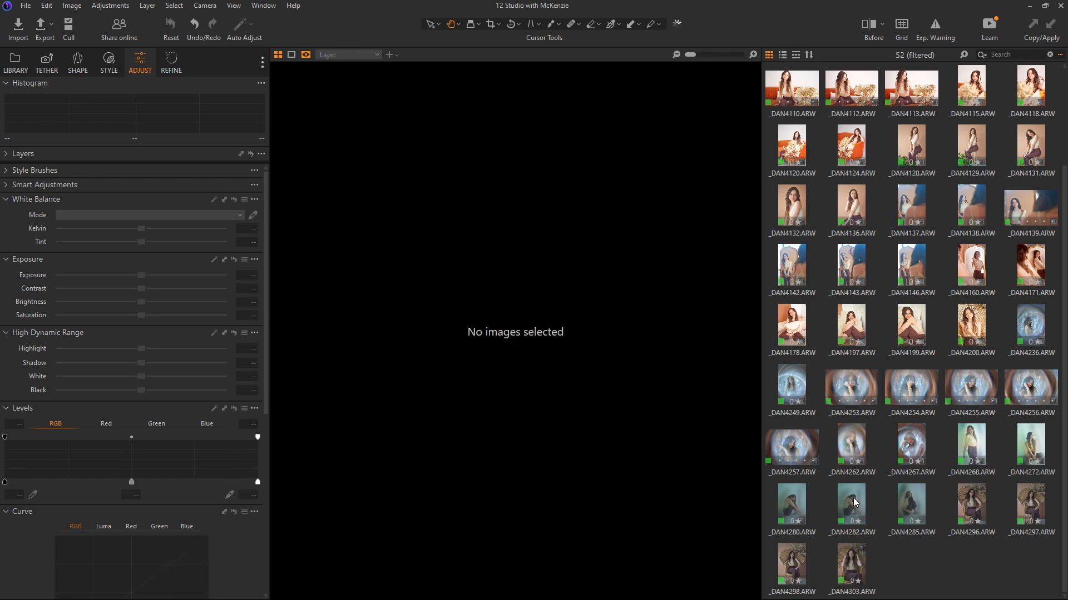
{"action": "left_click", "coordinate": [854, 502]}
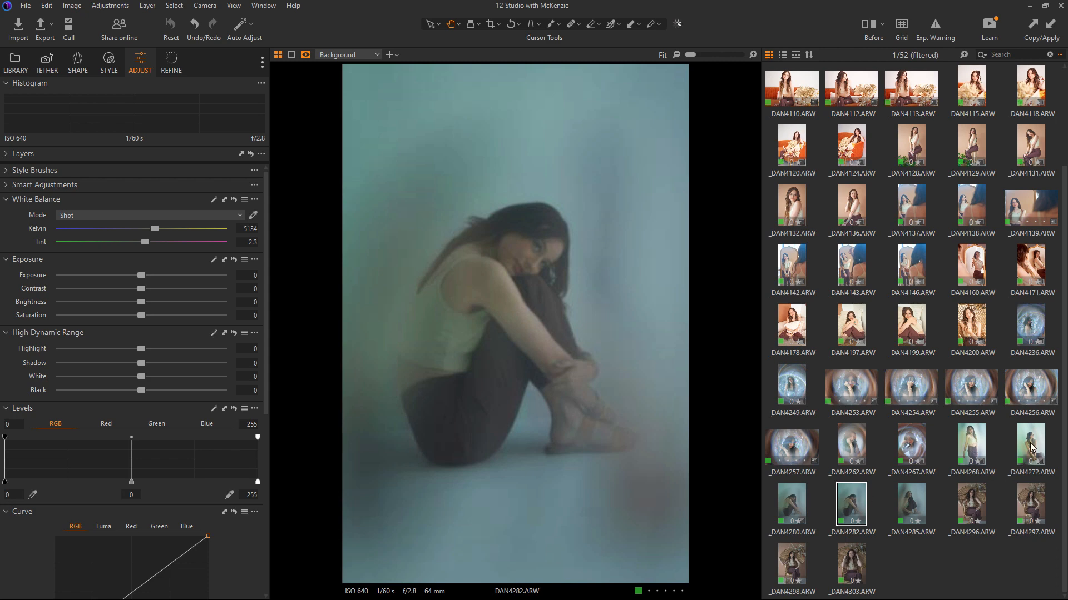
{"action": "left_click", "coordinate": [109, 5]}
{"action": "left_click", "coordinate": [114, 5]}
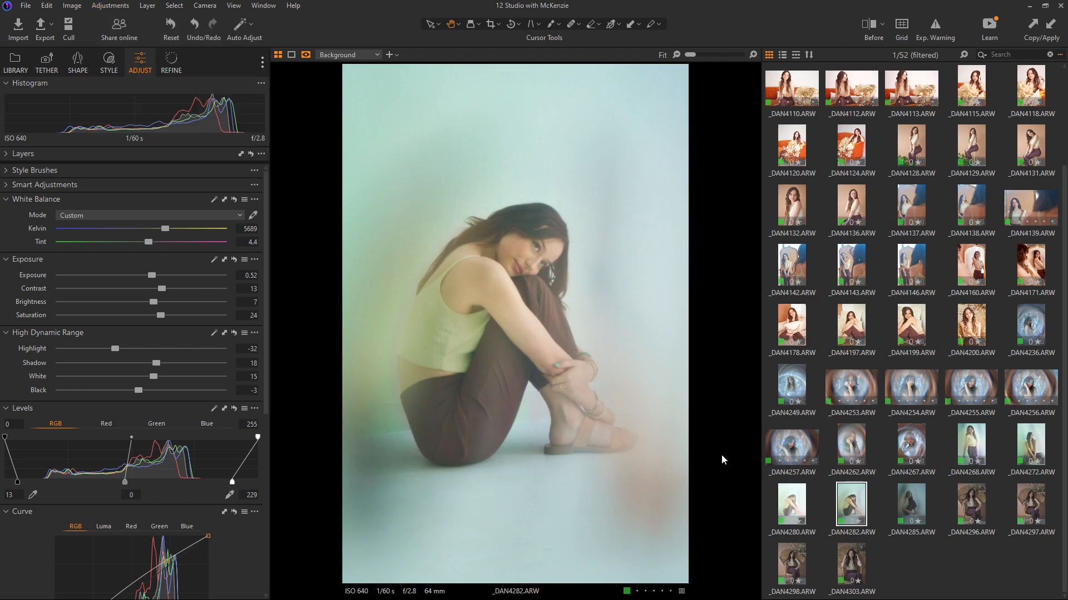
- Set the exposure of _DAN4280.ARW to 0.52 and compare the photo with _DAN4282.ARW
{"action": "left_click", "coordinate": [792, 506]}
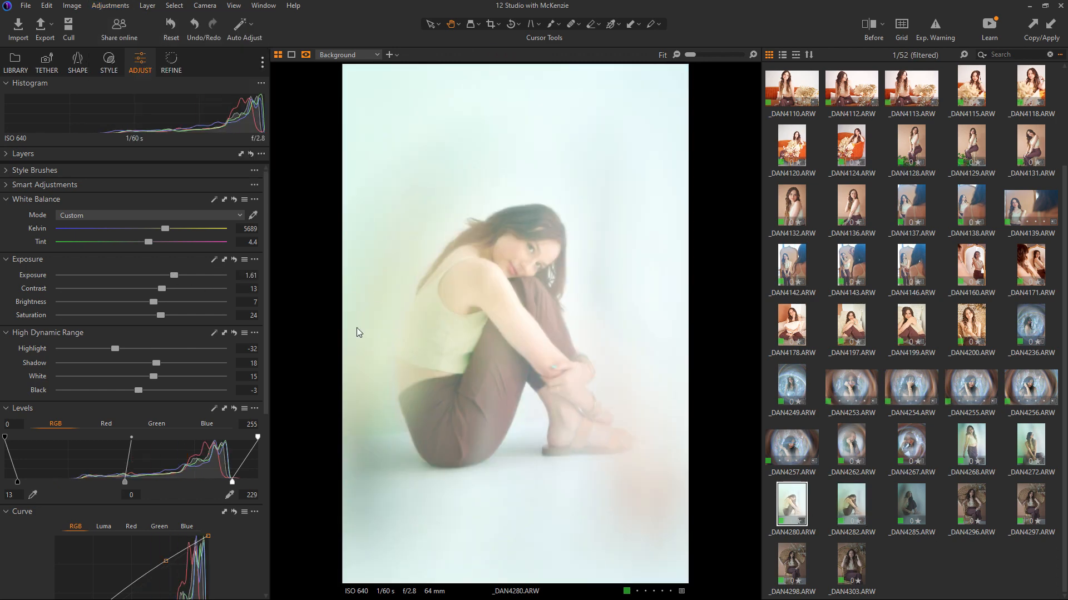
{"action": "key", "text": "q"}
{"action": "scroll", "coordinate": [394, 316], "scroll_direction": "down", "scroll_amount": 10}
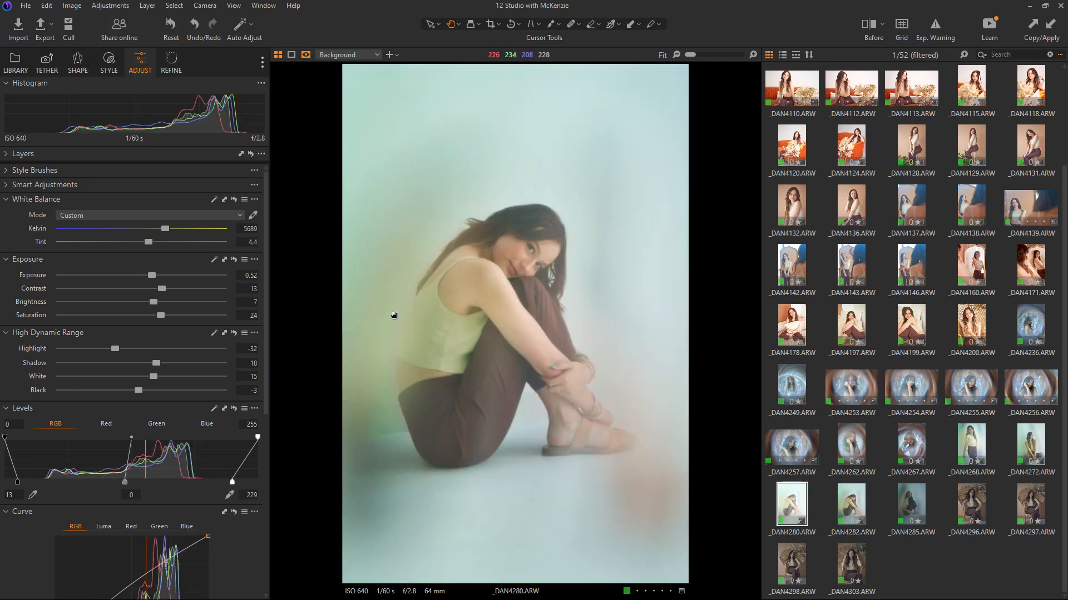
{"action": "left_click", "coordinate": [864, 503]}
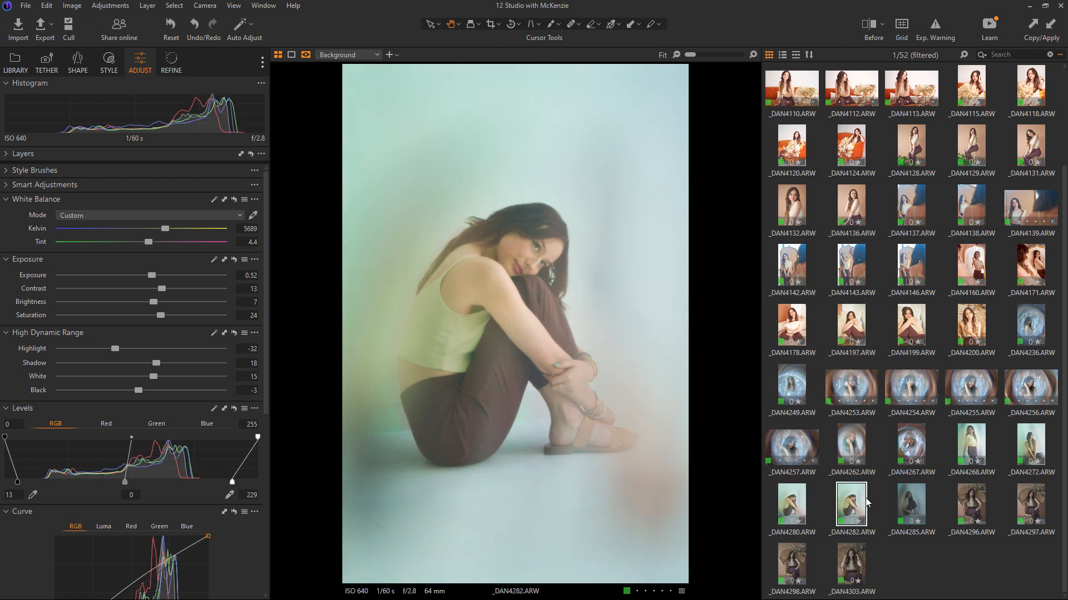
- Apply the same adjustments to _DAN4285.ARW, with exposure 0.65 and black 1
{"action": "left_click", "coordinate": [904, 502]}
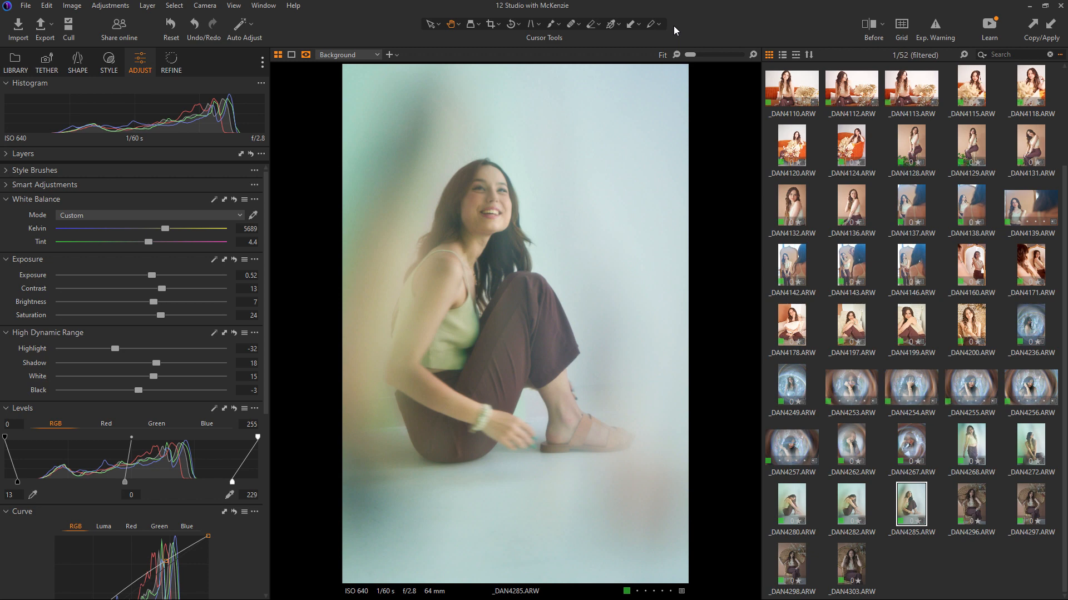
{"action": "left_click_drag", "start_coordinate": [152, 276], "coordinate": [155, 276]}
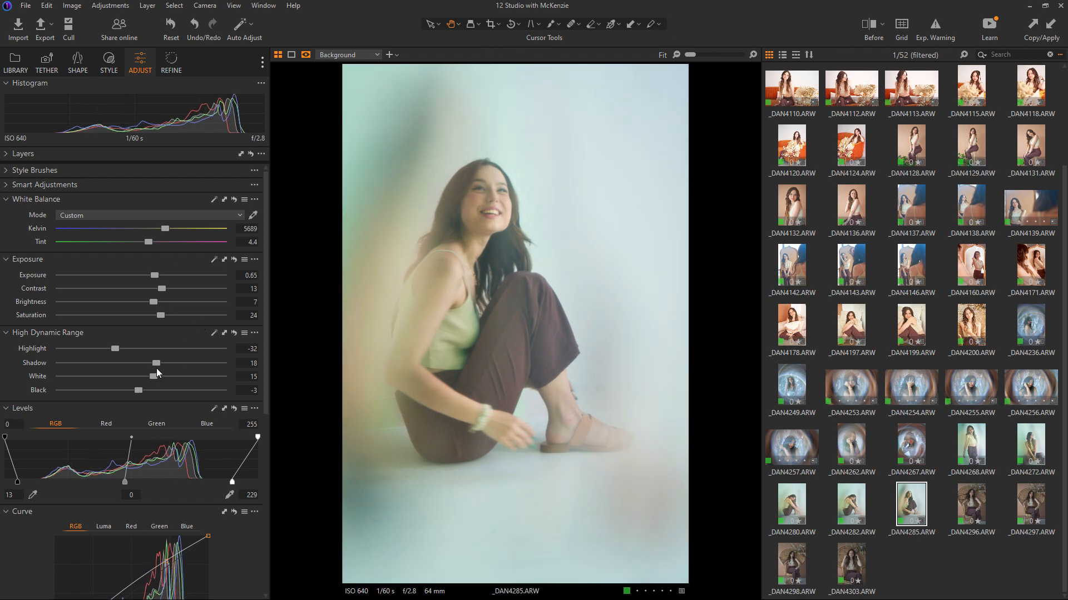
{"action": "left_click_drag", "start_coordinate": [135, 390], "coordinate": [138, 390]}
- Set the RGB levels of _DAN4285.ARW to 15 and 210 and nudge the lower point of its RGB curve
{"action": "left_click_drag", "start_coordinate": [232, 482], "coordinate": [213, 489]}
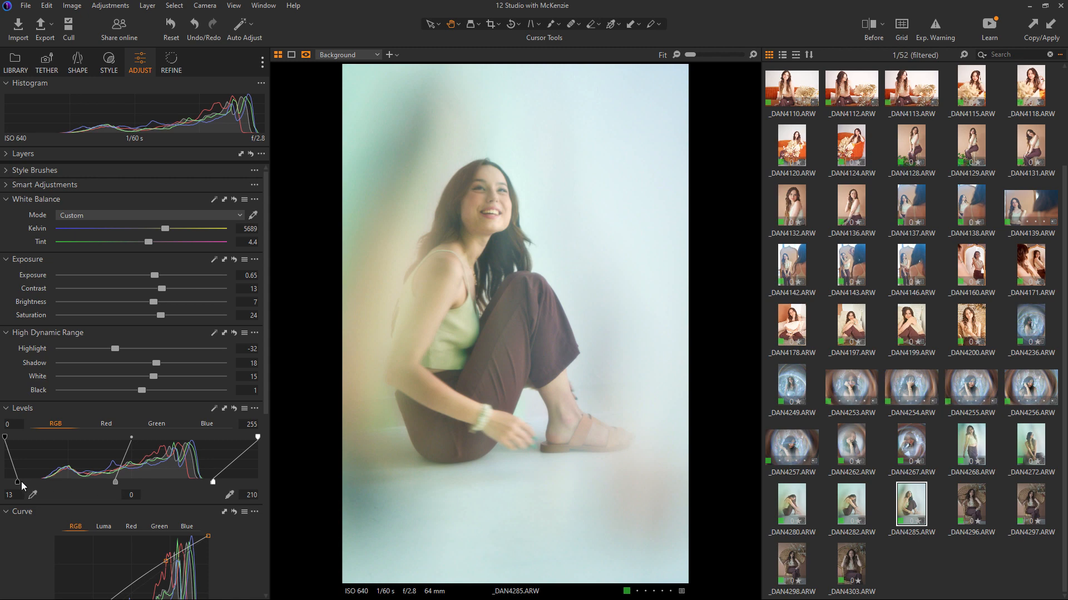
{"action": "left_click_drag", "start_coordinate": [20, 484], "coordinate": [21, 484]}
{"action": "left_click_drag", "start_coordinate": [266, 396], "coordinate": [270, 481]}
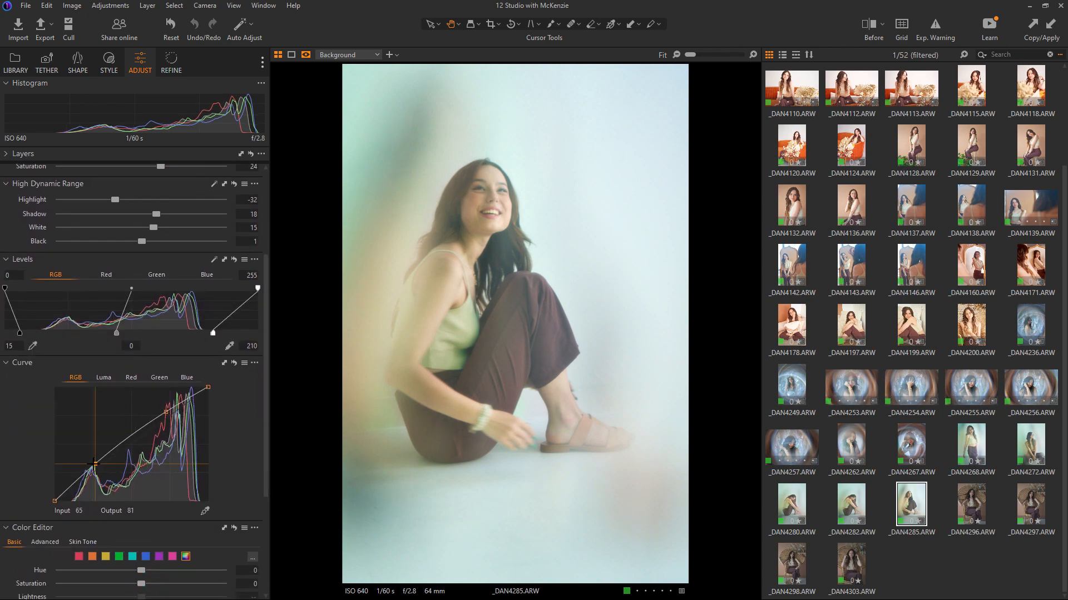
{"action": "left_click_drag", "start_coordinate": [95, 464], "coordinate": [93, 463]}
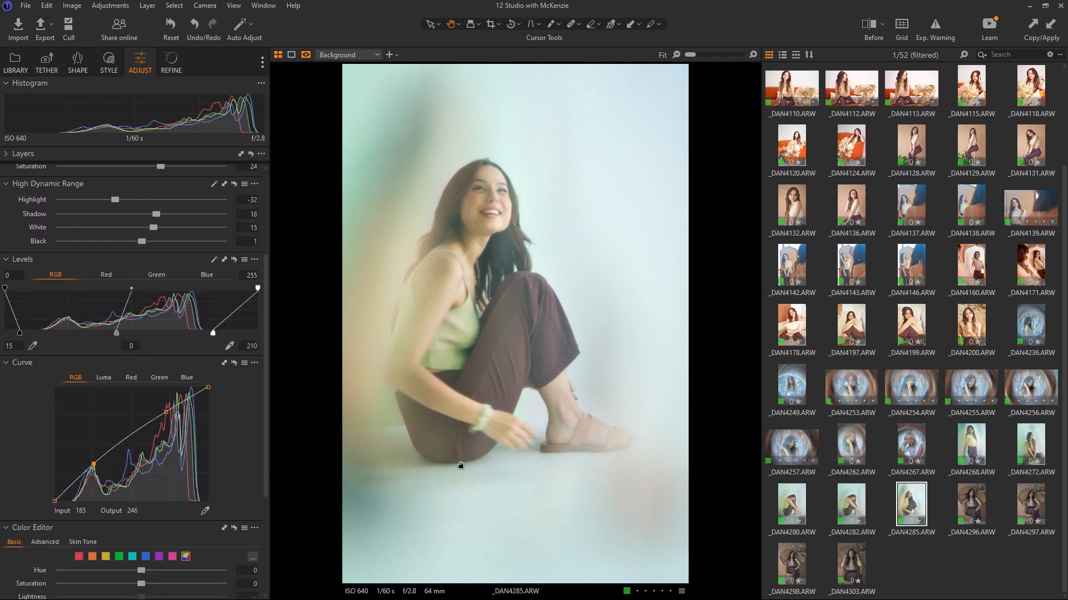
- Compare the edited _DAN4285.ARW with the wicker-chair portrait _DAN4296.ARW
{"action": "left_click", "coordinate": [969, 507]}
{"action": "scroll", "coordinate": [993, 502], "scroll_direction": "up", "scroll_amount": 2}
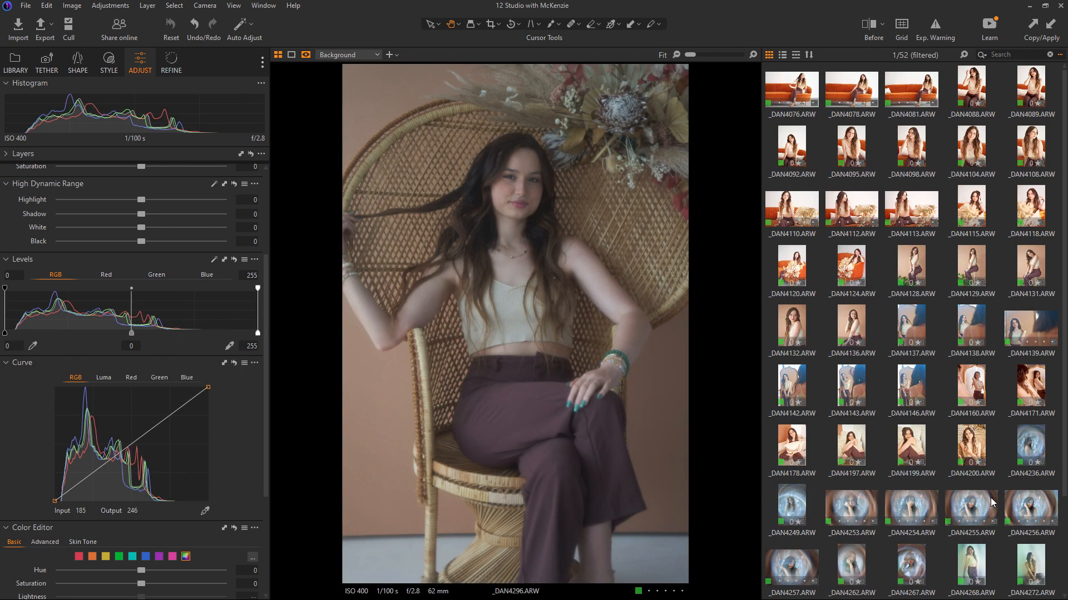
{"action": "scroll", "coordinate": [993, 502], "scroll_direction": "down", "scroll_amount": 2}
{"action": "left_click", "coordinate": [918, 509]}
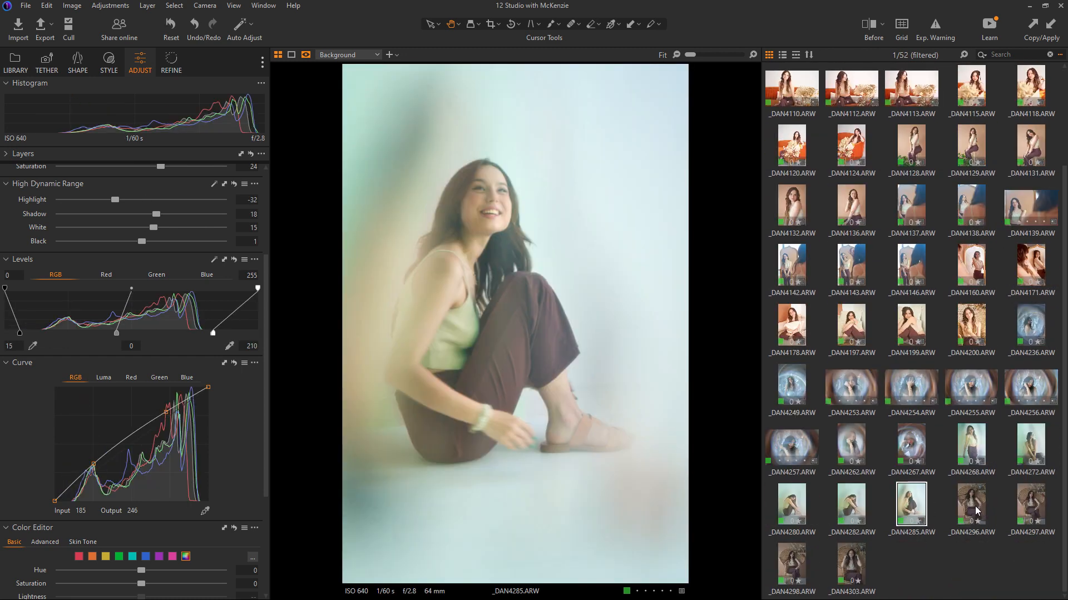
{"action": "left_click", "coordinate": [976, 511]}
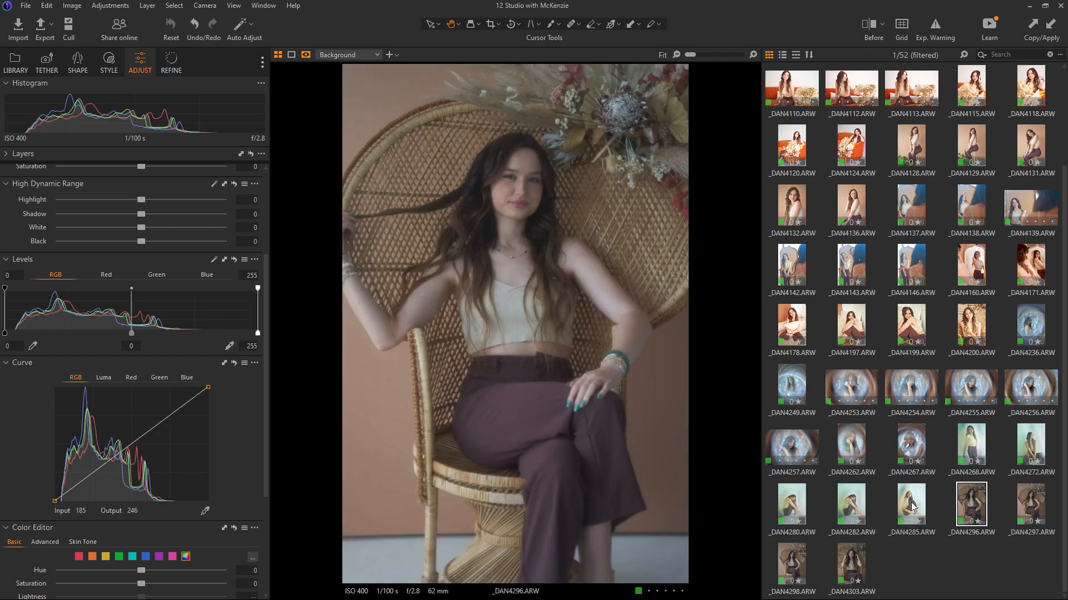
- Tint the highlights of _DAN4268.ARW towards blue and set its green color range to hue 12.9 and lightness -4.8
{"action": "left_click", "coordinate": [962, 445]}
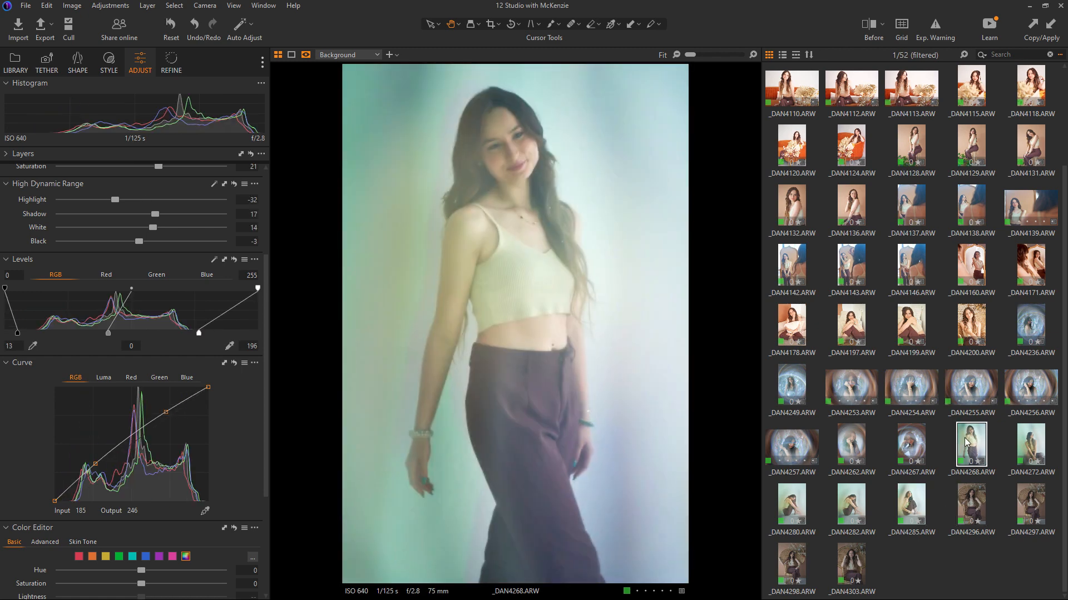
{"action": "mouse_move", "coordinate": [265, 365]}
{"action": "left_mouse_down"}
{"action": "mouse_move", "coordinate": [266, 466]}
{"action": "mouse_move", "coordinate": [258, 281]}
{"action": "mouse_move", "coordinate": [272, 495]}
{"action": "left_mouse_up"}
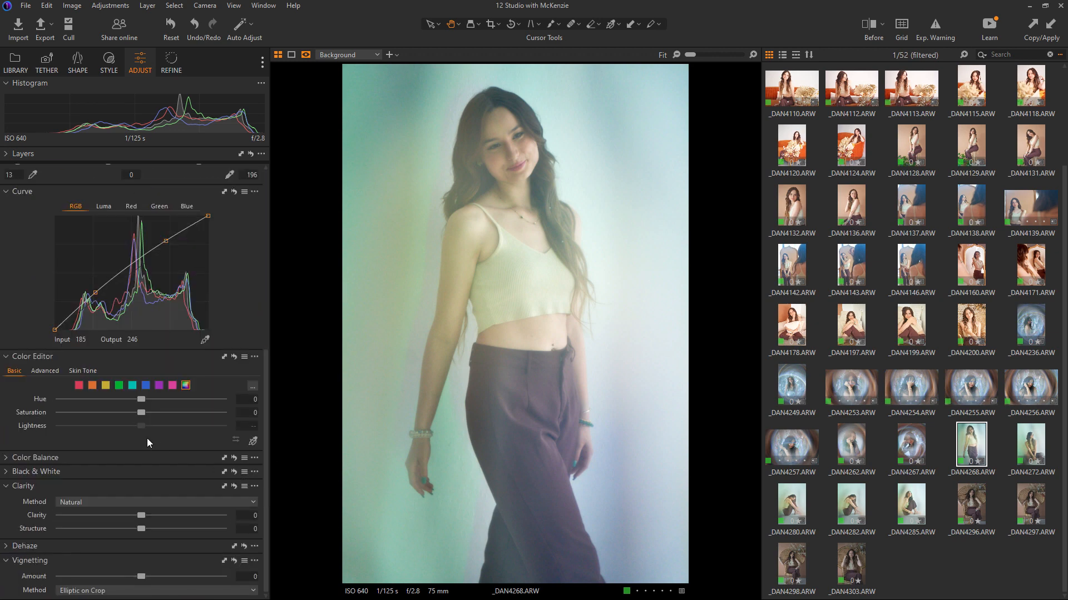
{"action": "left_click", "coordinate": [118, 386]}
{"action": "left_click", "coordinate": [7, 460]}
{"action": "left_click_drag", "start_coordinate": [265, 423], "coordinate": [265, 473]}
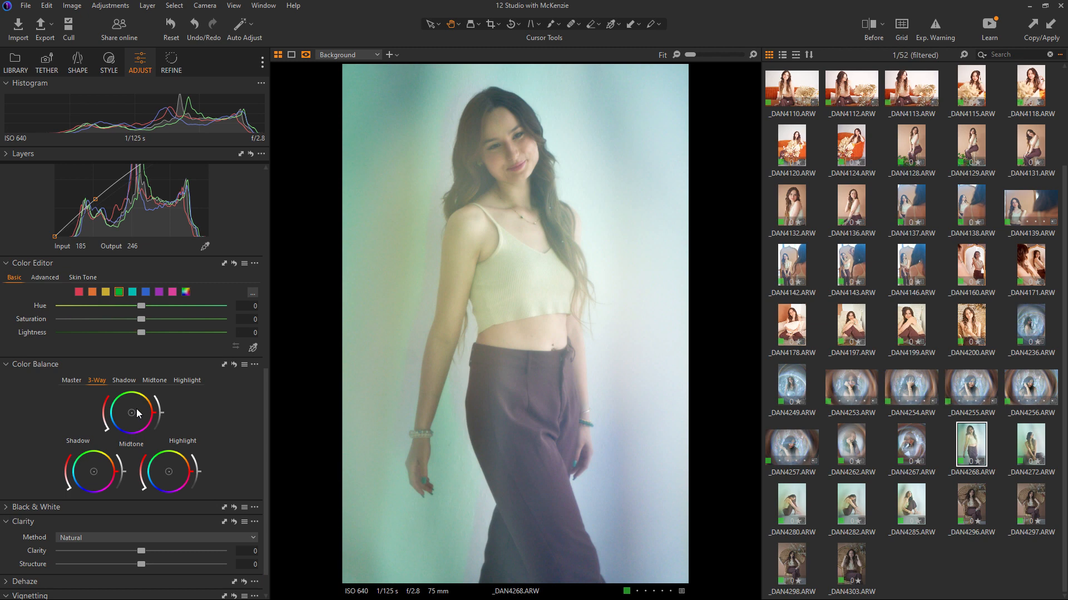
{"action": "left_click", "coordinate": [186, 381]}
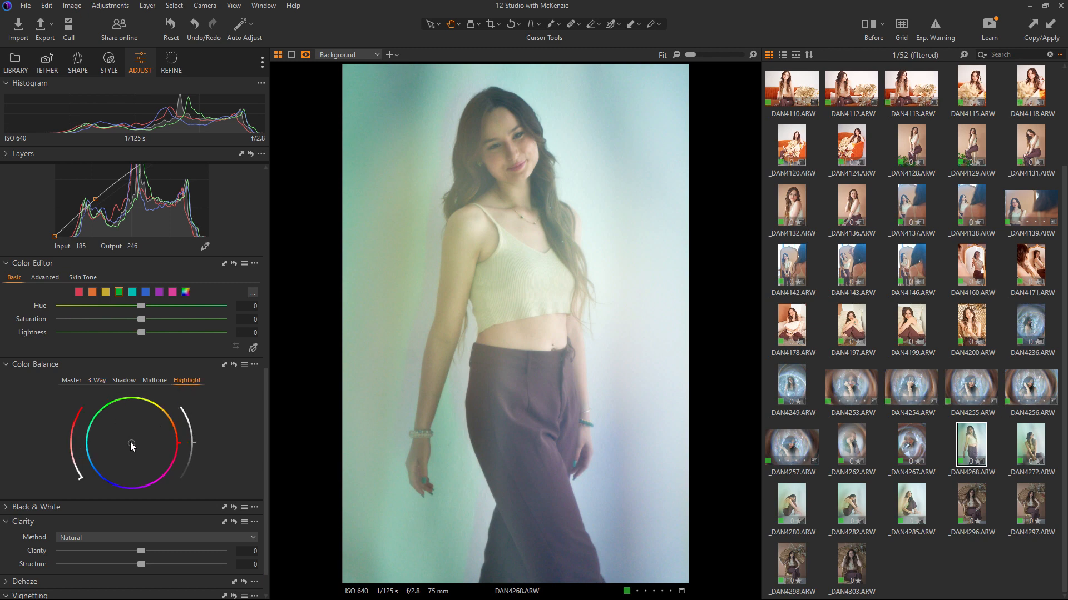
{"action": "mouse_move", "coordinate": [131, 446]}
{"action": "left_mouse_down"}
{"action": "mouse_move", "coordinate": [97, 471]}
{"action": "mouse_move", "coordinate": [128, 485]}
{"action": "mouse_move", "coordinate": [96, 472]}
{"action": "mouse_move", "coordinate": [71, 445]}
{"action": "left_mouse_up"}
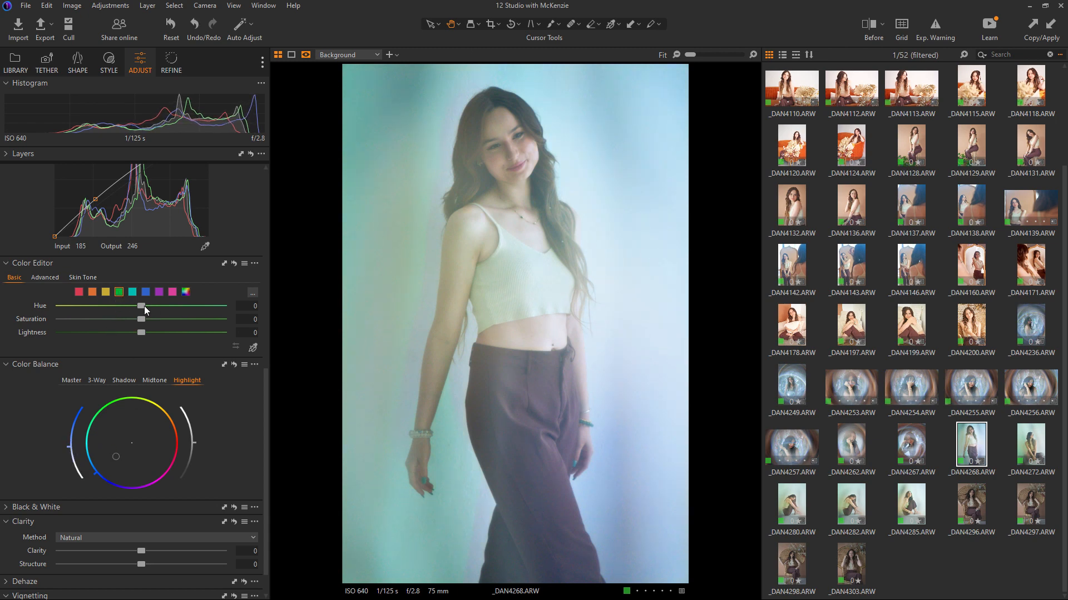
{"action": "left_click_drag", "start_coordinate": [144, 306], "coordinate": [135, 332]}
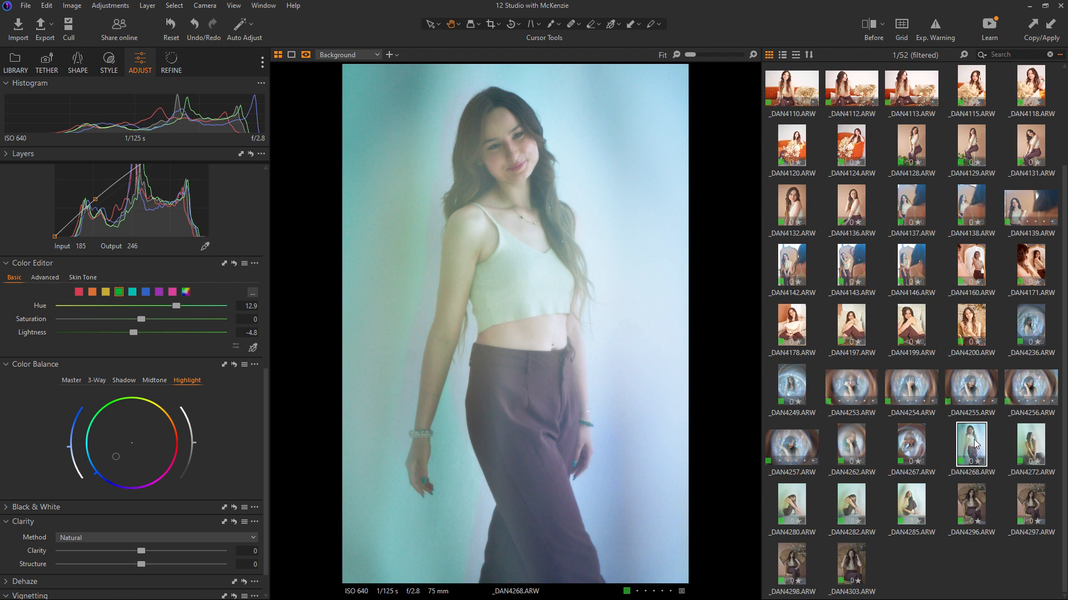
- Tint the highlights of _DAN4272.ARW towards blue and compare the result with the blue prism photos
{"action": "left_click", "coordinate": [1038, 443]}
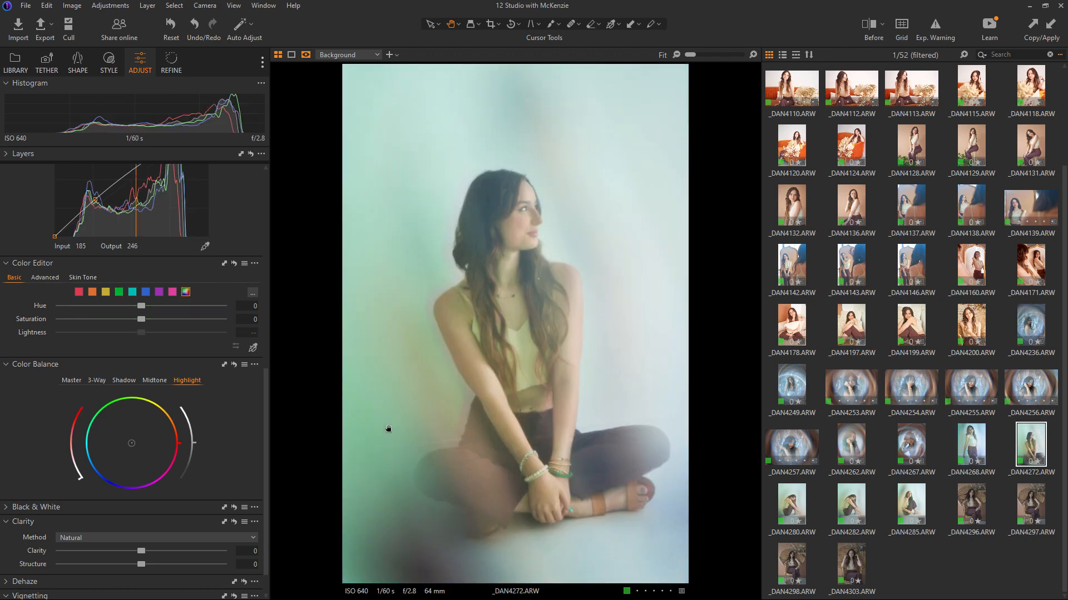
{"action": "left_click_drag", "start_coordinate": [130, 444], "coordinate": [69, 435]}
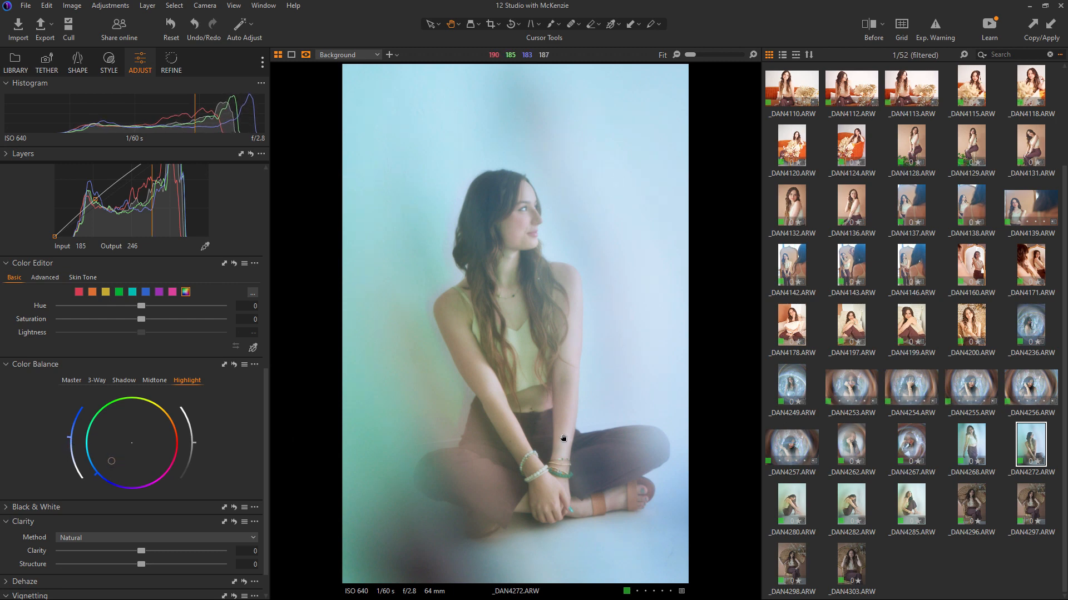
{"action": "left_click", "coordinate": [1031, 328]}
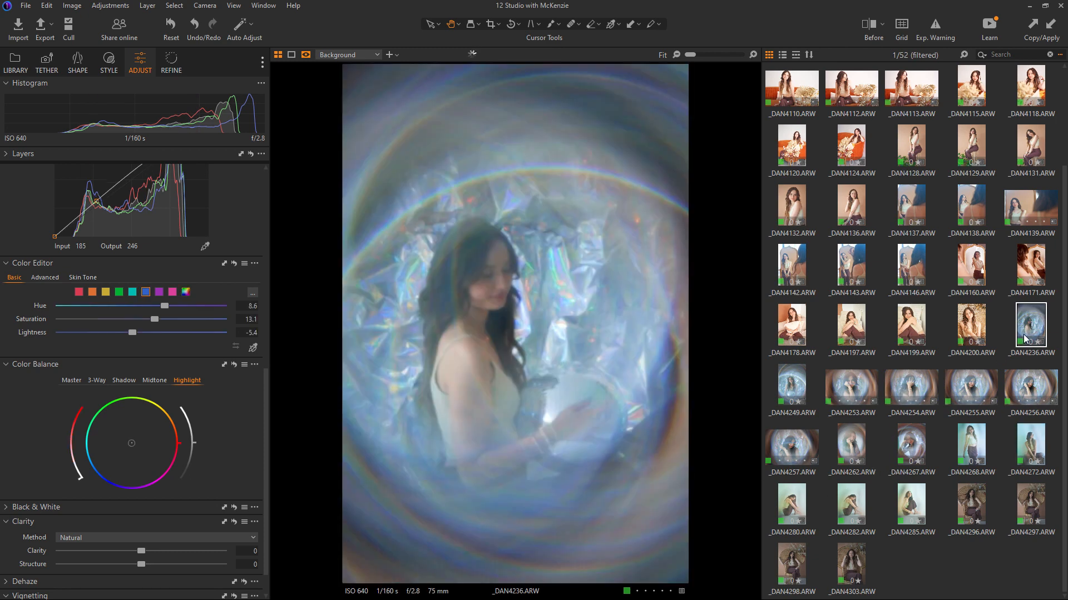
{"action": "left_click", "coordinate": [1035, 383]}
{"action": "left_click", "coordinate": [1030, 456]}
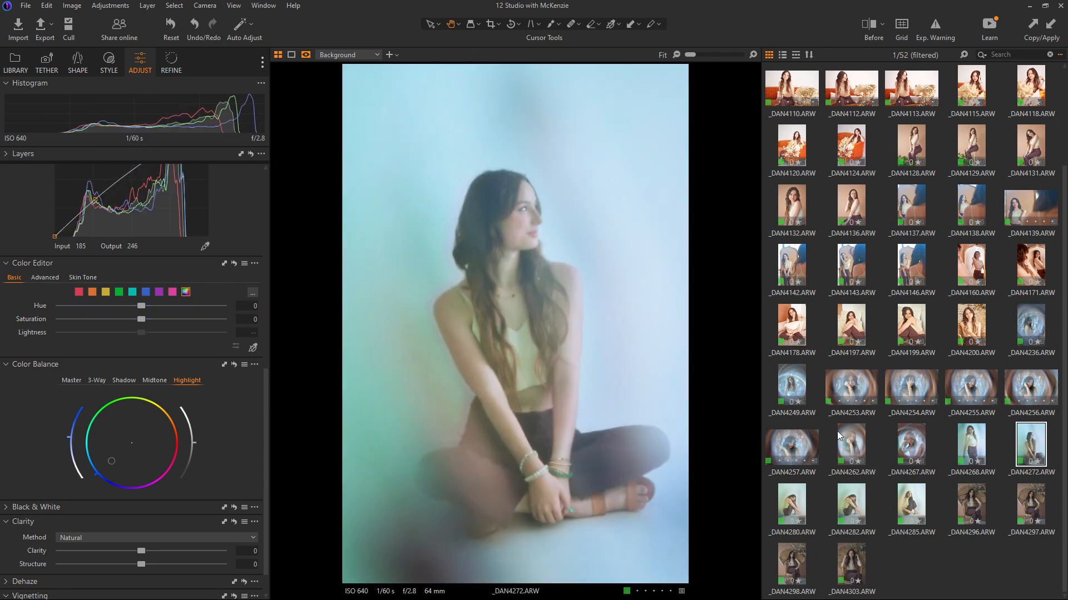
- Apply the blue-tinted adjustments of _DAN4272.ARW to _DAN4280.ARW, _DAN4282.ARW and _DAN4285.ARW, and compare them with _DAN4268.ARW
{"action": "left_click", "coordinate": [801, 513]}
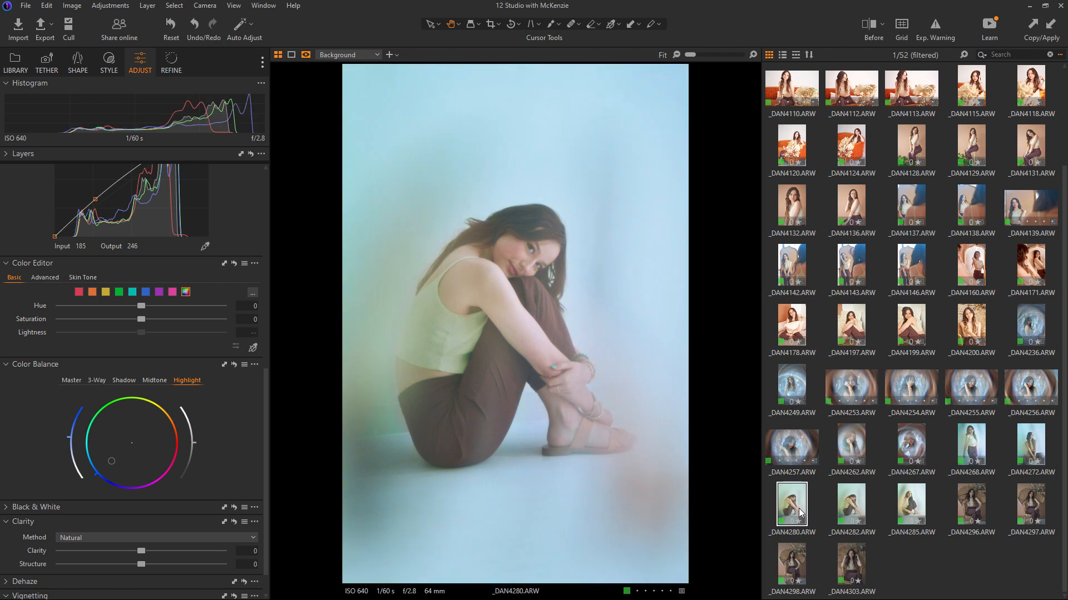
{"action": "left_click", "coordinate": [854, 499]}
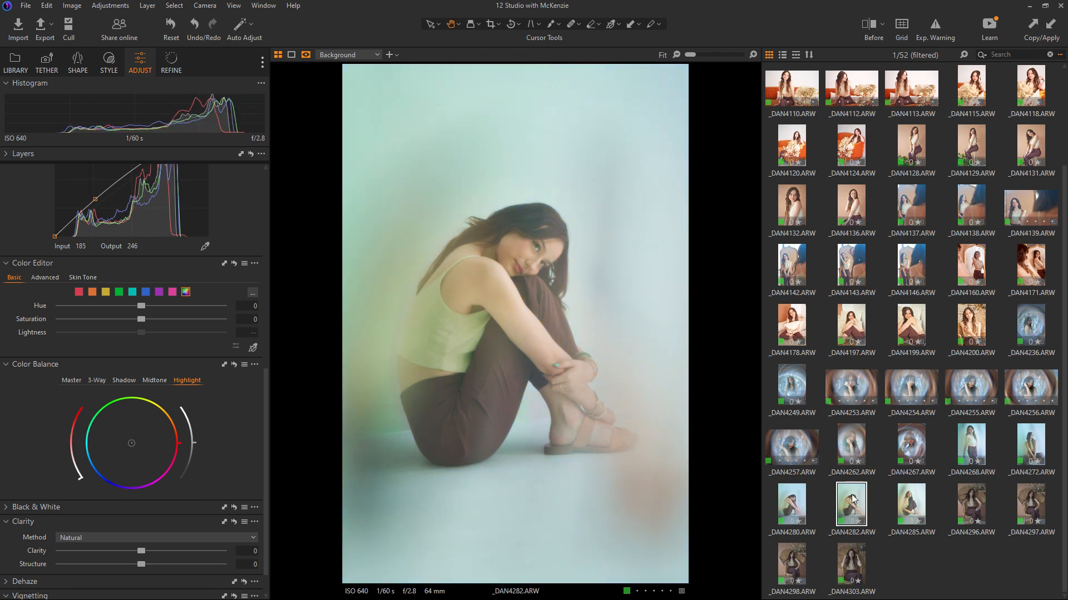
{"action": "left_click", "coordinate": [912, 504]}
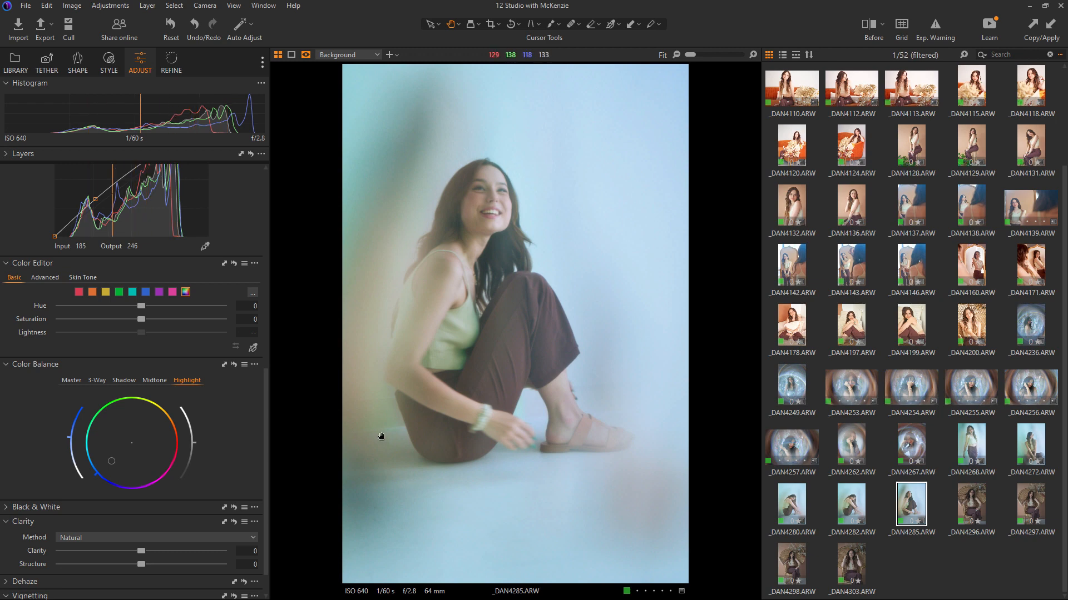
{"action": "left_click", "coordinate": [970, 445]}
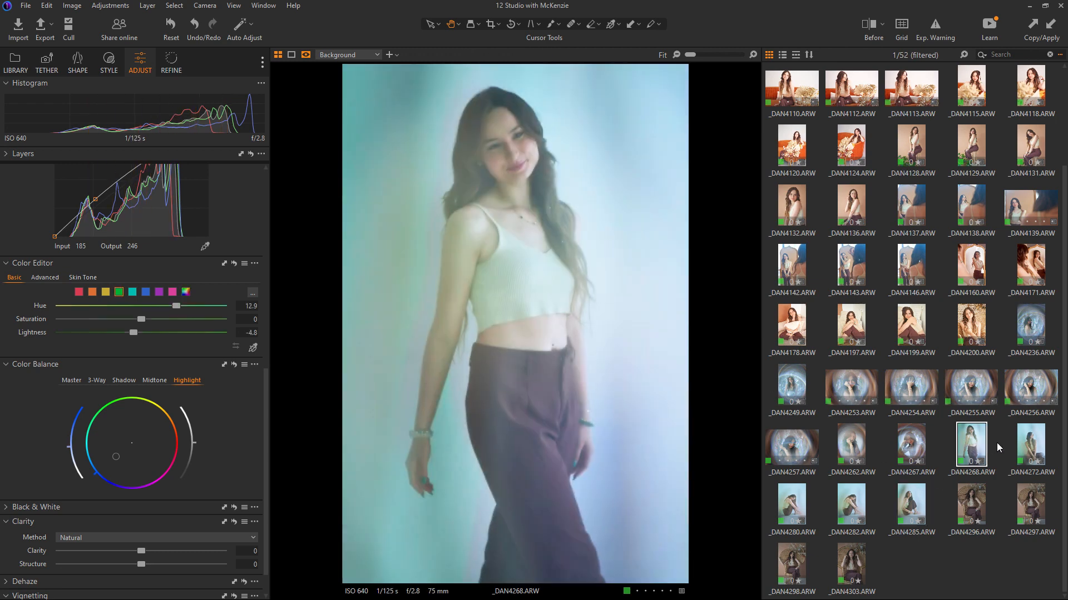
- Copy the adjustments from the wicker-chair portrait _DAN4200.ARW and apply them to _DAN4296.ARW
{"action": "left_click", "coordinate": [969, 512]}
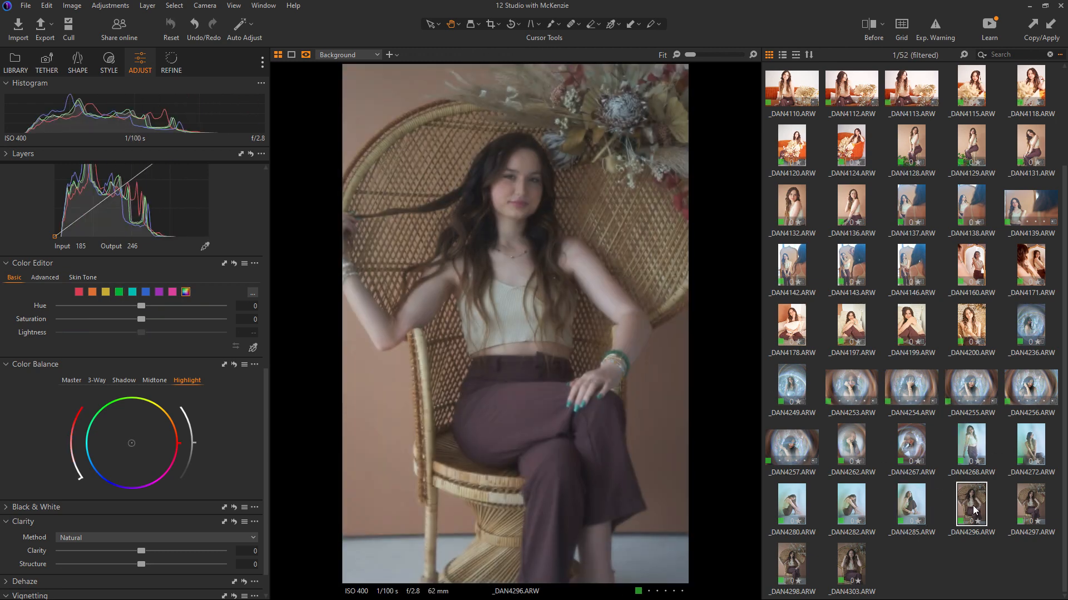
{"action": "left_click", "coordinate": [968, 336]}
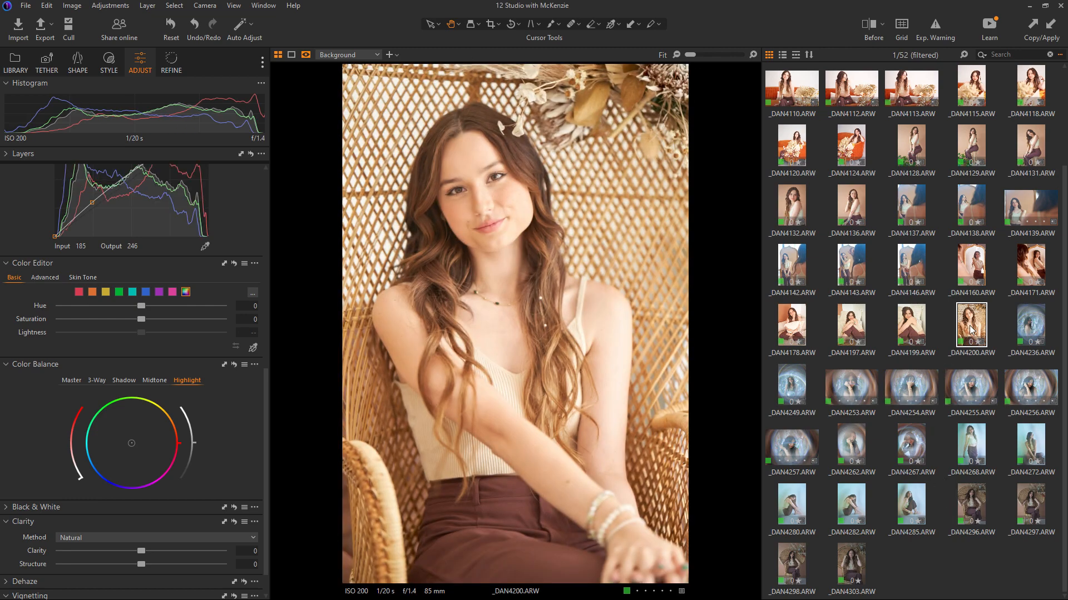
{"action": "left_click", "coordinate": [978, 500]}
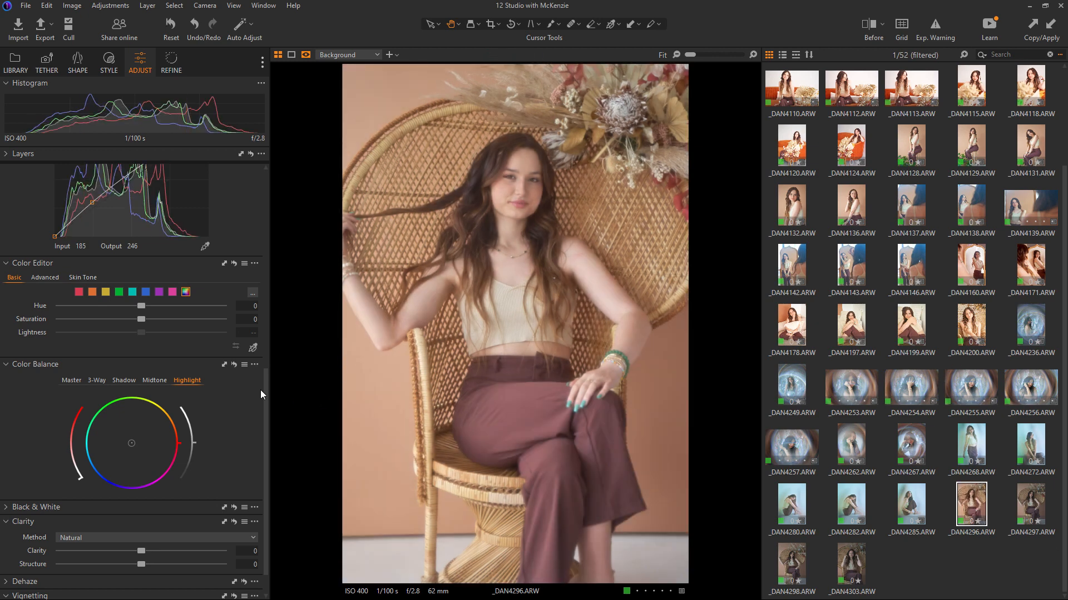
- Brighten _DAN4296.ARW with a higher upper RGB curve point, exposure 0.79, brightness 7, shadow 24, white 12 and black 11
{"action": "left_click_drag", "start_coordinate": [266, 389], "coordinate": [263, 235]}
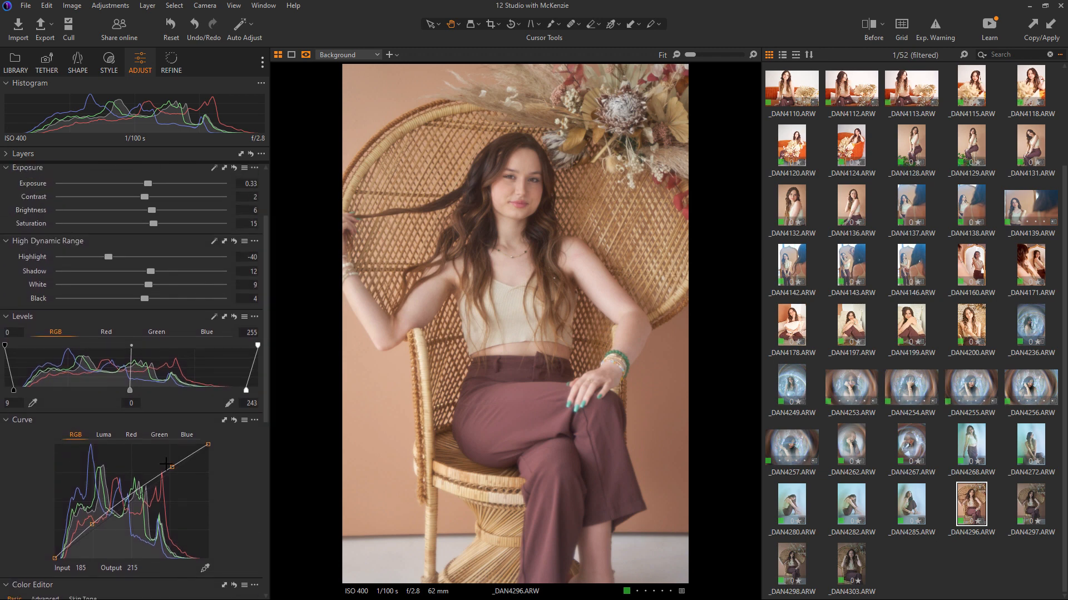
{"action": "left_click_drag", "start_coordinate": [166, 463], "coordinate": [171, 464]}
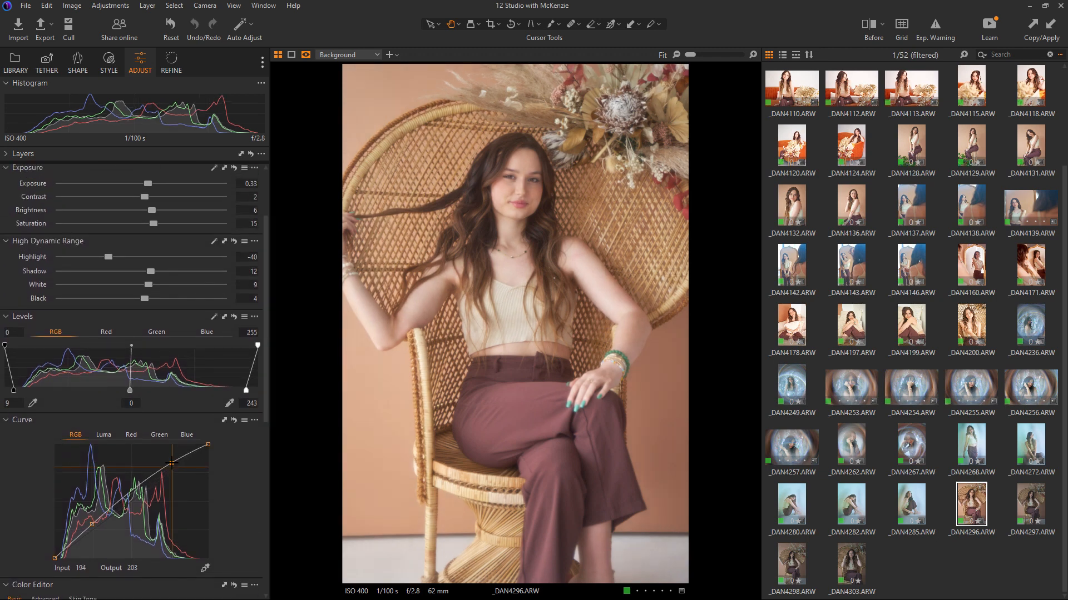
{"action": "left_click_drag", "start_coordinate": [150, 185], "coordinate": [153, 211]}
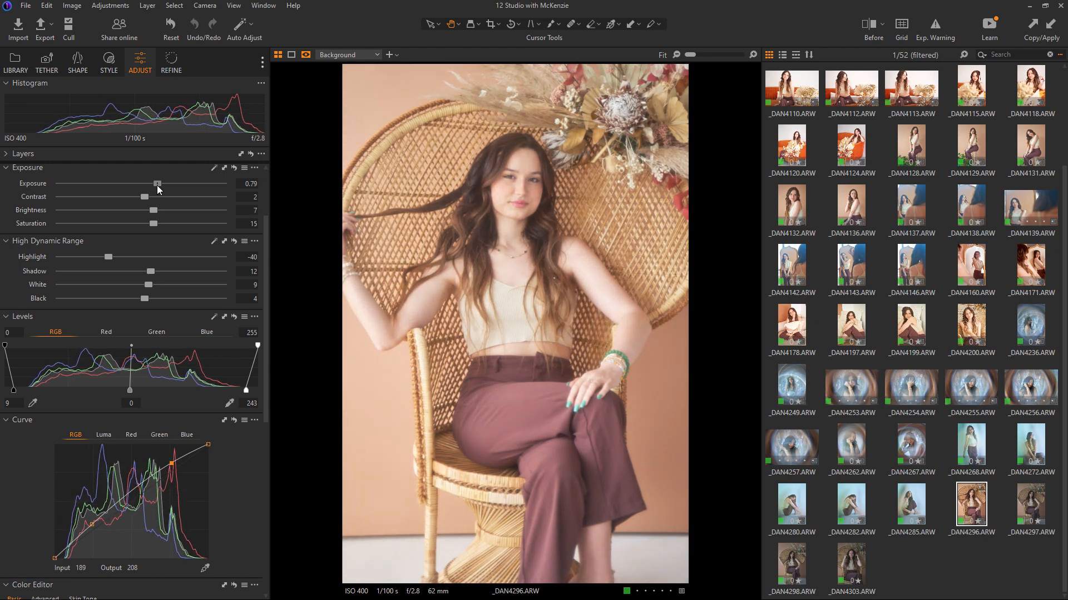
{"action": "mouse_move", "coordinate": [149, 284]}
{"action": "left_mouse_down"}
{"action": "mouse_move", "coordinate": [152, 298]}
{"action": "mouse_move", "coordinate": [161, 271]}
{"action": "left_mouse_up"}
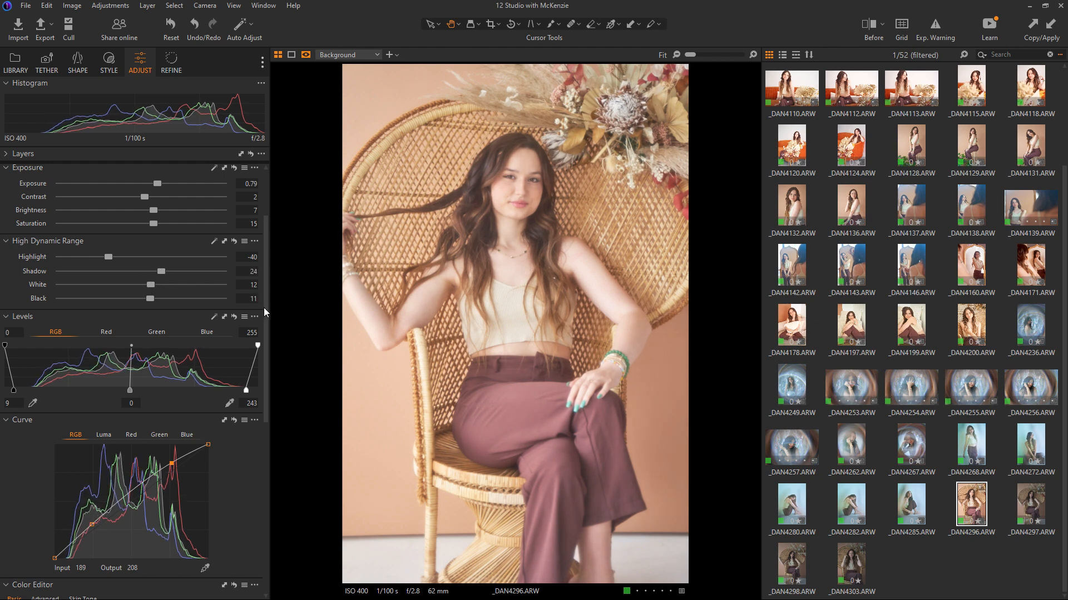
- Apply the adjustments of _DAN4296.ARW to _DAN4297.ARW, _DAN4298.ARW and _DAN4303.ARW, and review each portrait
{"action": "left_click_drag", "start_coordinate": [266, 308], "coordinate": [264, 291]}
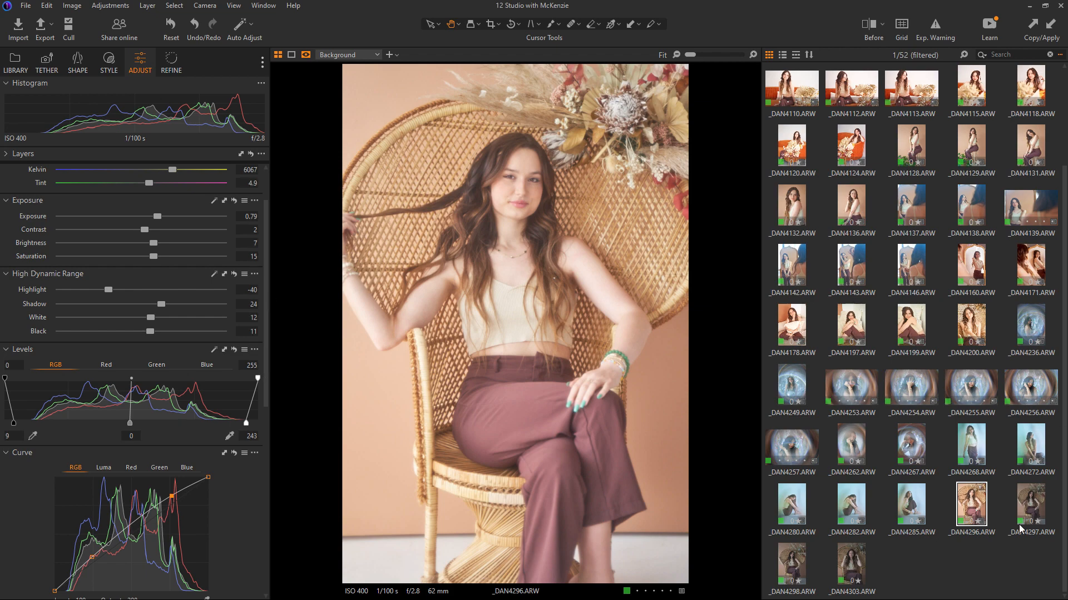
{"action": "left_click", "coordinate": [1028, 503]}
{"action": "left_click", "coordinate": [846, 566], "text": "shift"}
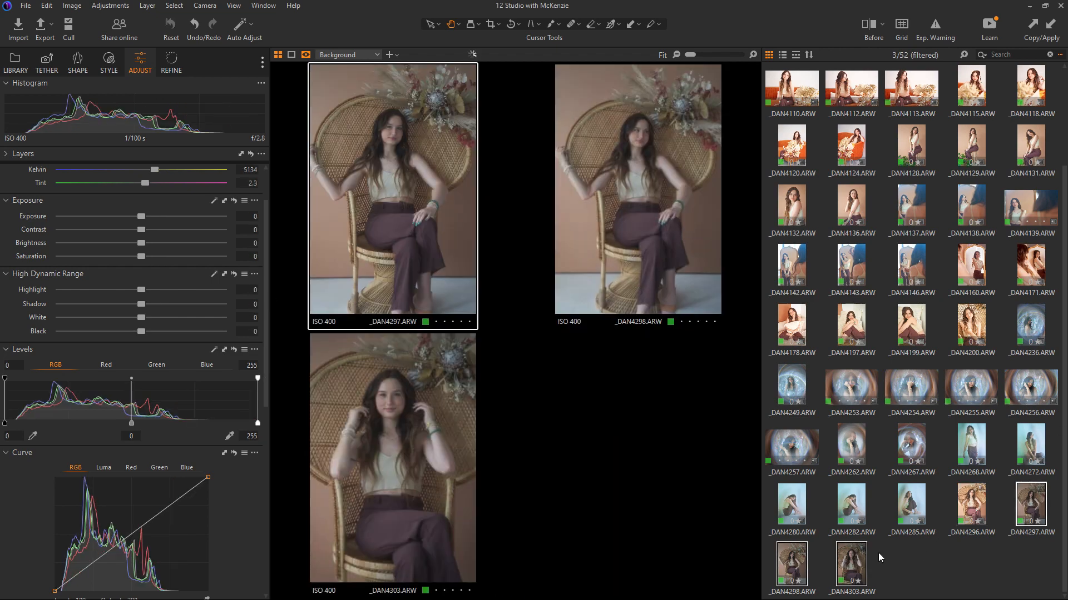
{"action": "left_click", "coordinate": [878, 557]}
{"action": "left_click", "coordinate": [1040, 500]}
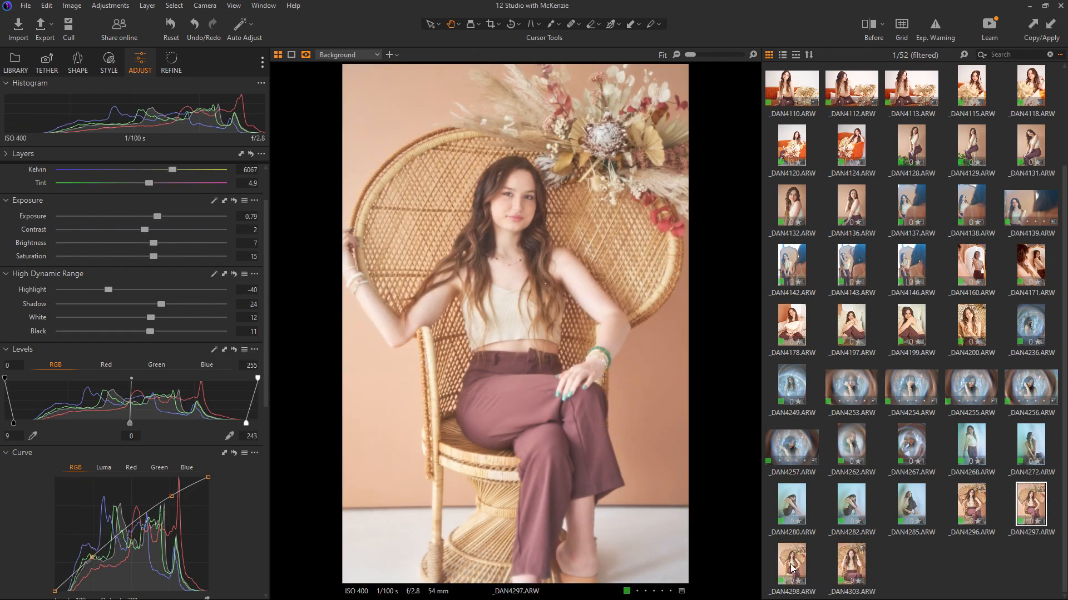
{"action": "left_click", "coordinate": [792, 567]}
{"action": "left_click", "coordinate": [849, 572]}
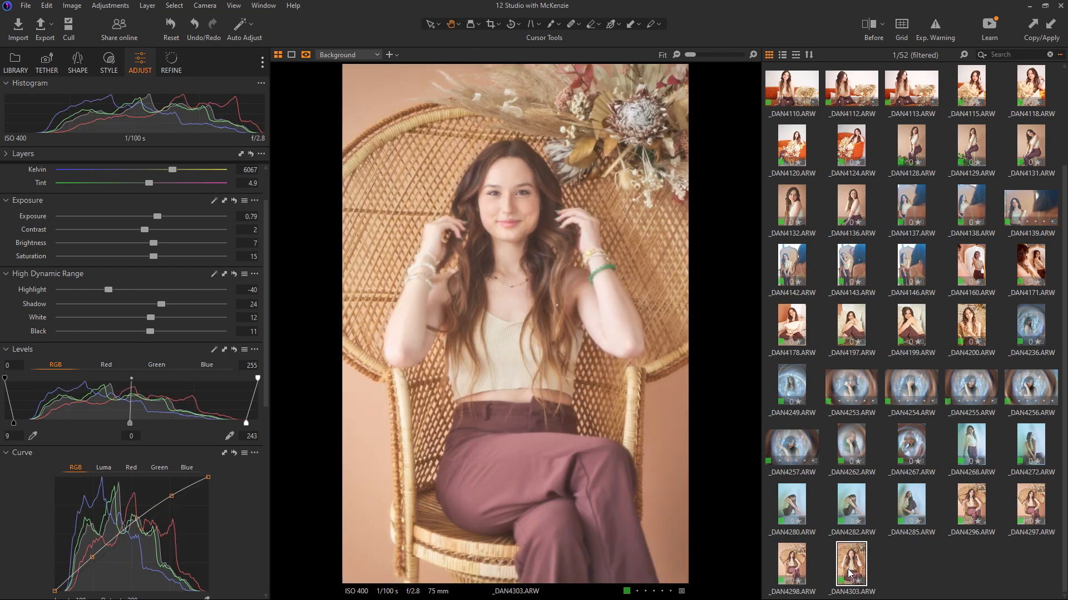
{"action": "left_click_drag", "start_coordinate": [267, 285], "coordinate": [264, 241]}
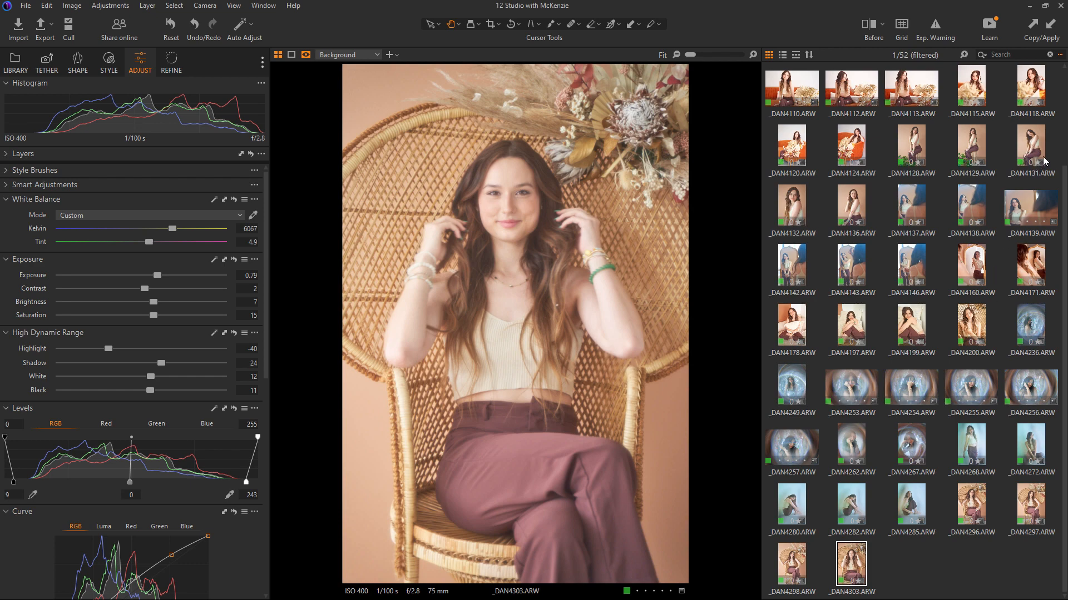
- Send all filtered photos, _DAN4076.ARW through _DAN4303.ARW, for external editing as uncompressed 16-bit TIFFs in Adobe RGB (1998), 300 px/in, 100% scale
{"action": "left_click", "coordinate": [1064, 138]}
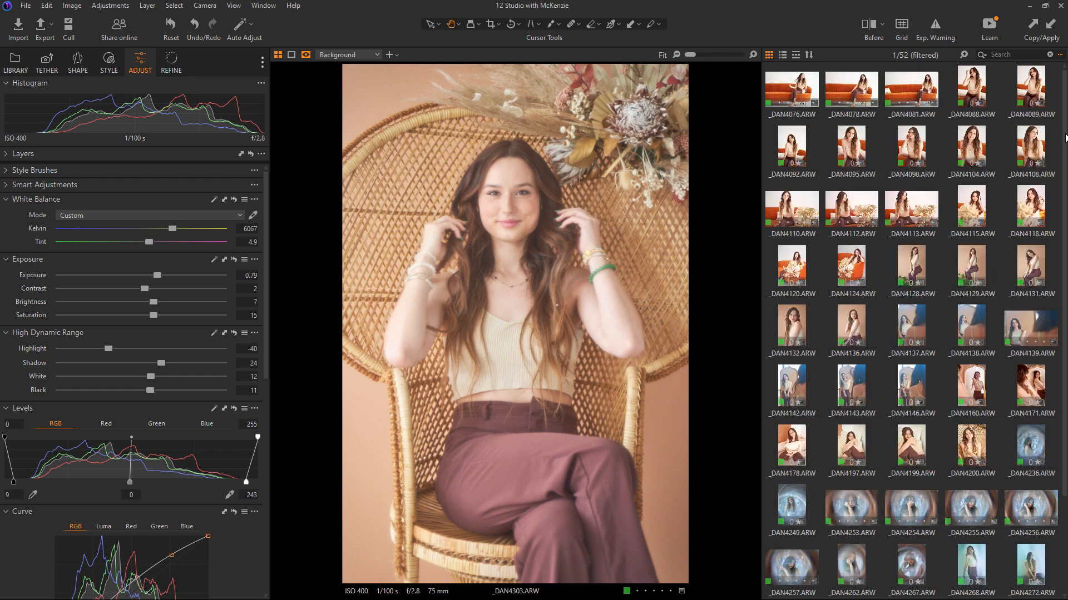
{"action": "left_click", "coordinate": [785, 86], "text": "shift"}
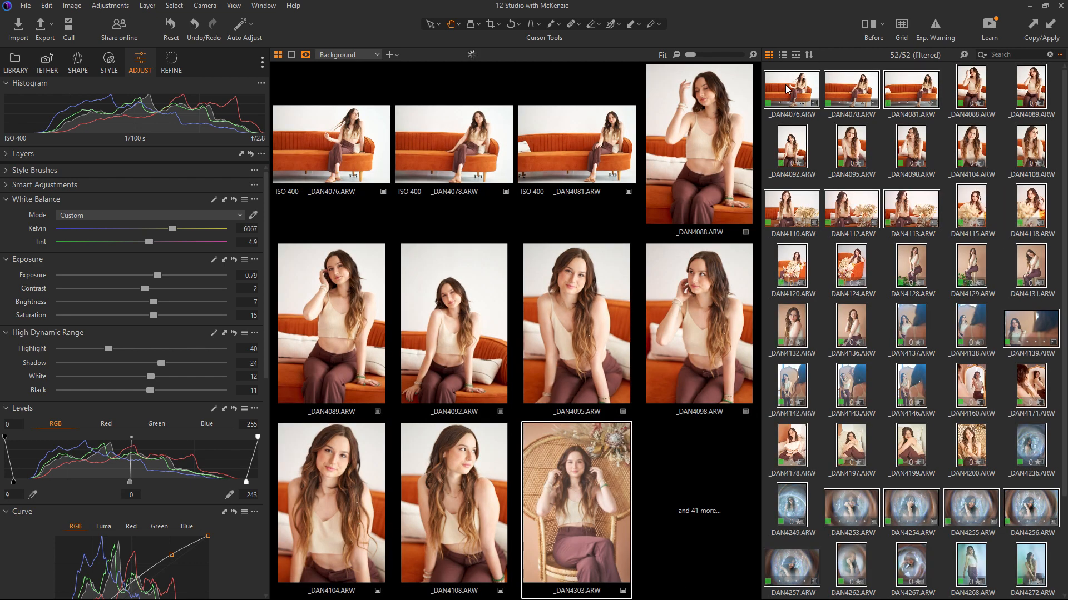
{"action": "right_click", "coordinate": [785, 84]}
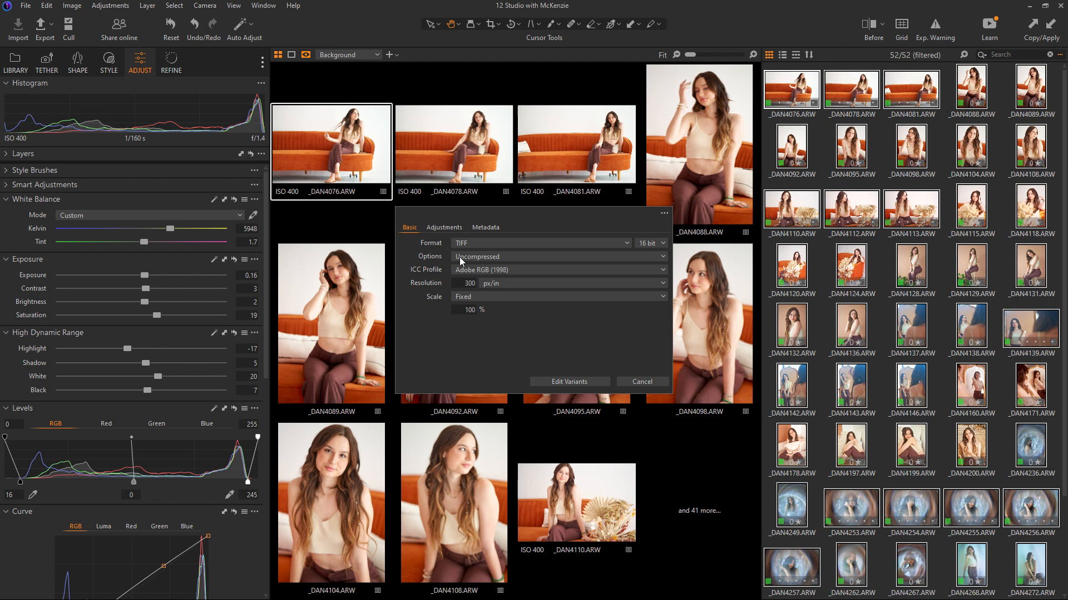
{"action": "left_click", "coordinate": [580, 381]}
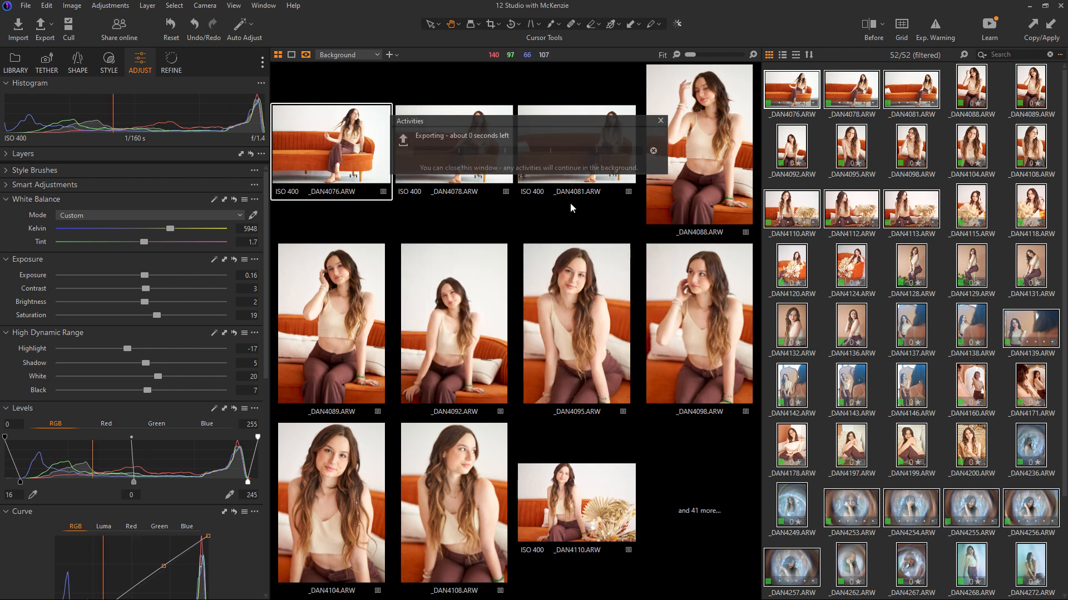
{"action": "left_click_drag", "start_coordinate": [532, 121], "coordinate": [530, 192]}
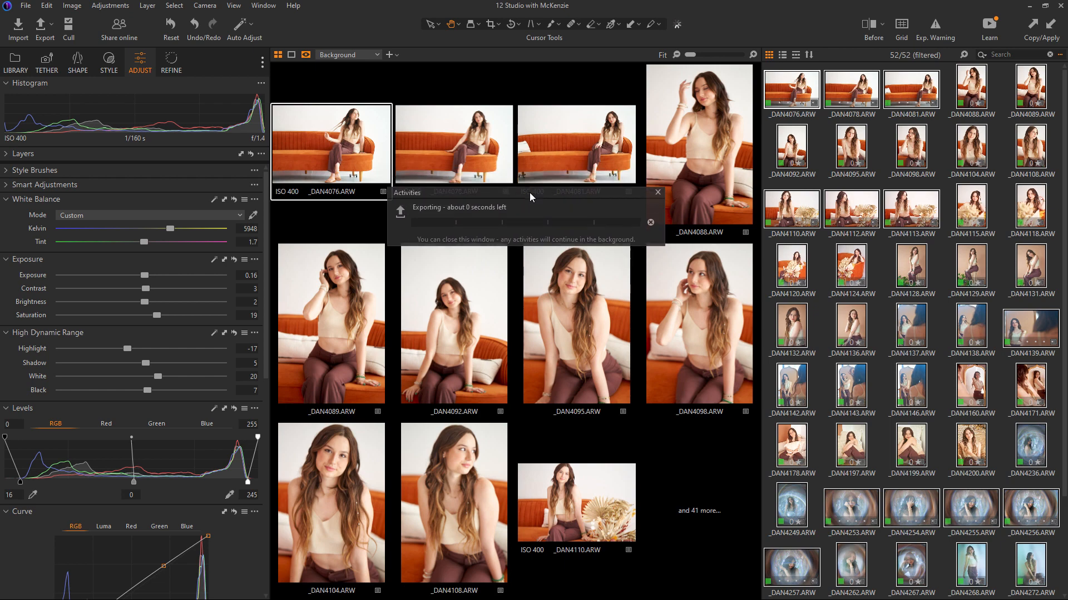